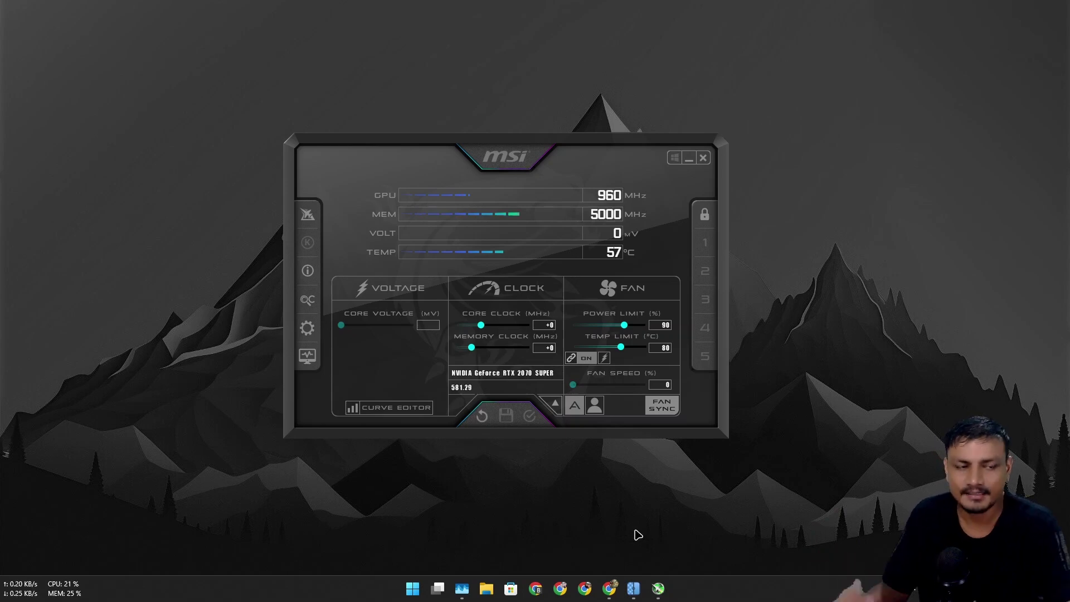
Step: Bring Upscayl to the front and nudge its window slightly up and left
{"action": "left_click", "coordinate": [633, 590]}
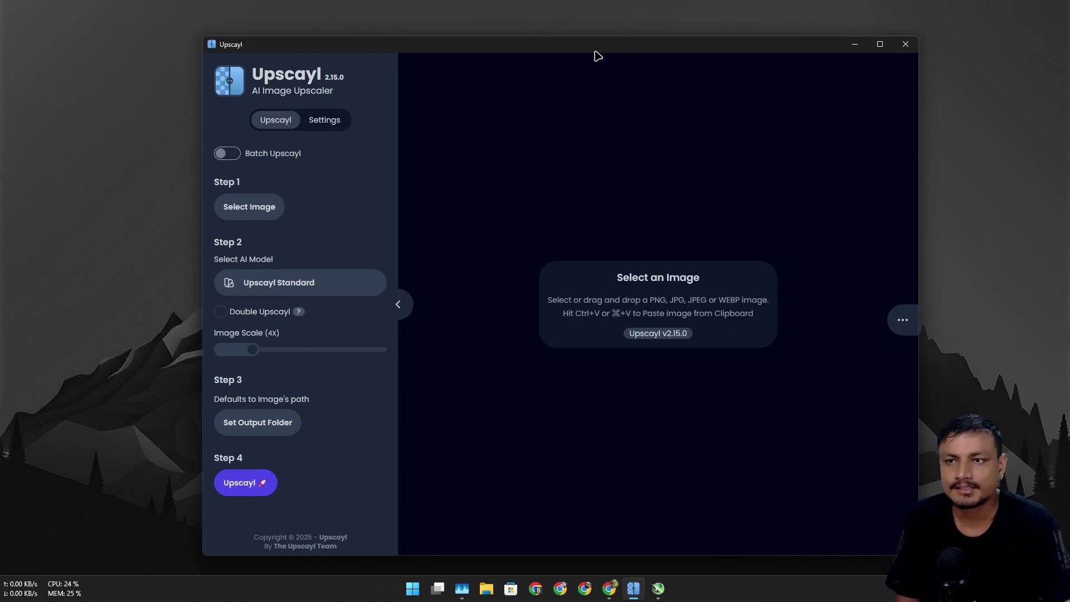
{"action": "left_click_drag", "start_coordinate": [595, 51], "coordinate": [574, 40]}
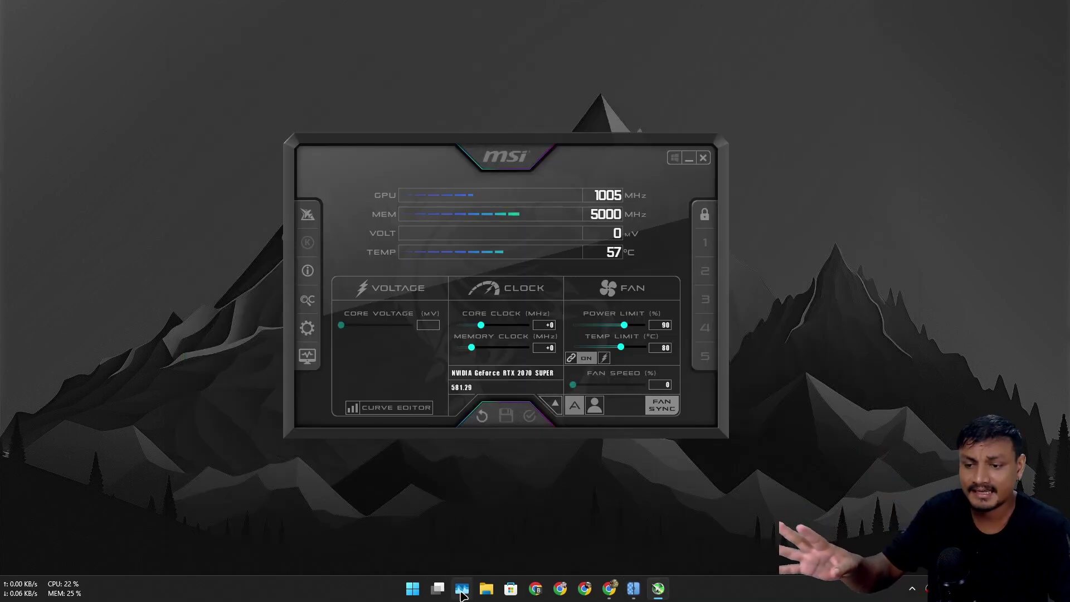
Step: Check Task Manager's GPU load (Intel UHD Graphics 630 at 27%), then return to Upscayl
{"action": "left_click", "coordinate": [462, 589]}
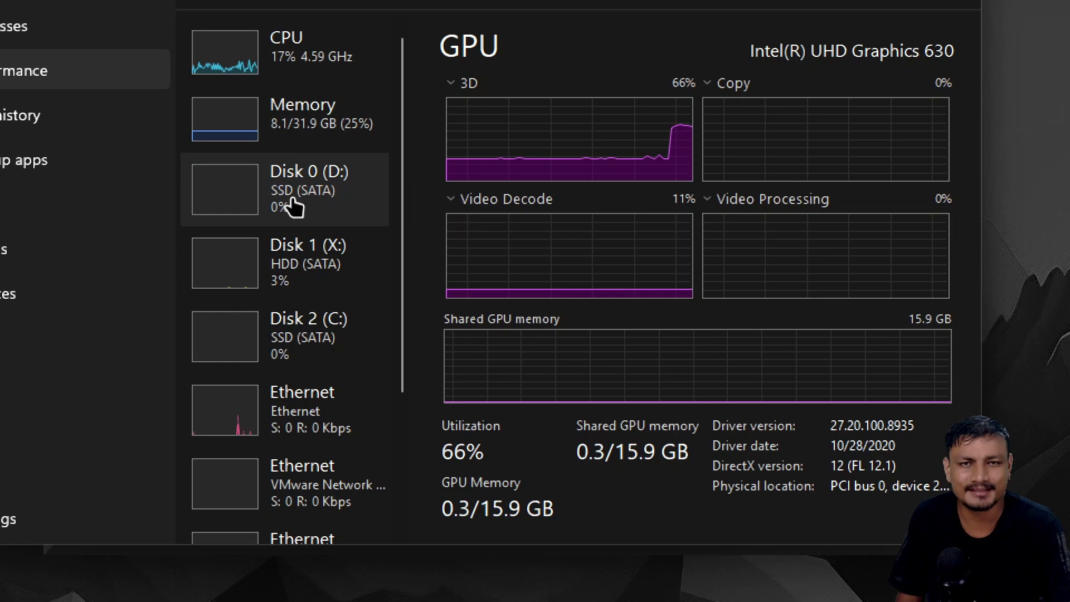
{"action": "scroll", "coordinate": [315, 485], "scroll_direction": "down", "scroll_amount": 3}
{"action": "scroll", "coordinate": [333, 450], "scroll_direction": "up", "scroll_amount": 1}
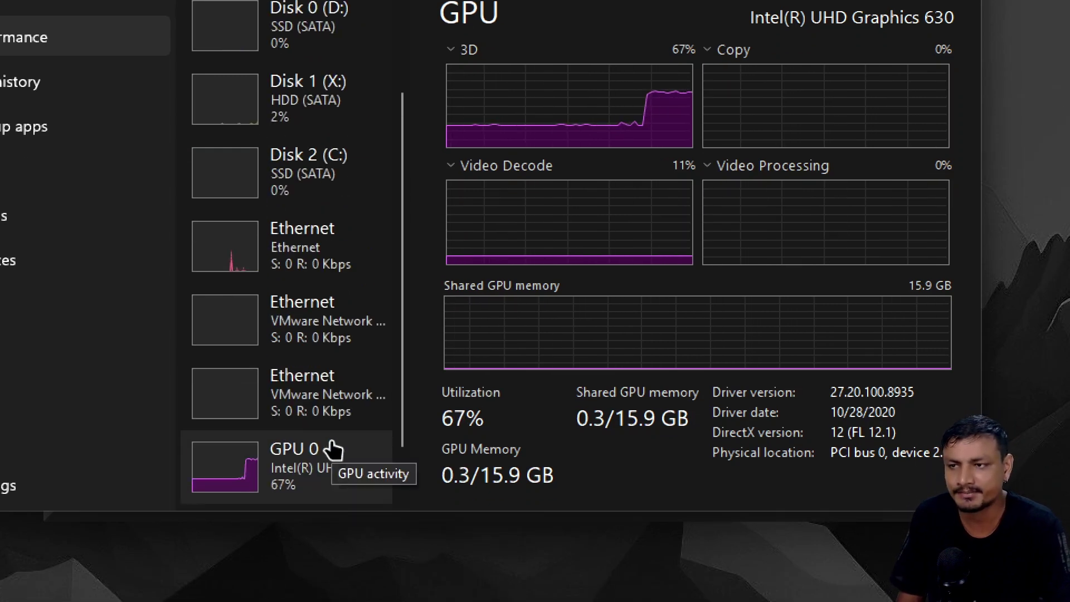
{"action": "scroll", "coordinate": [335, 423], "scroll_direction": "up", "scroll_amount": 1}
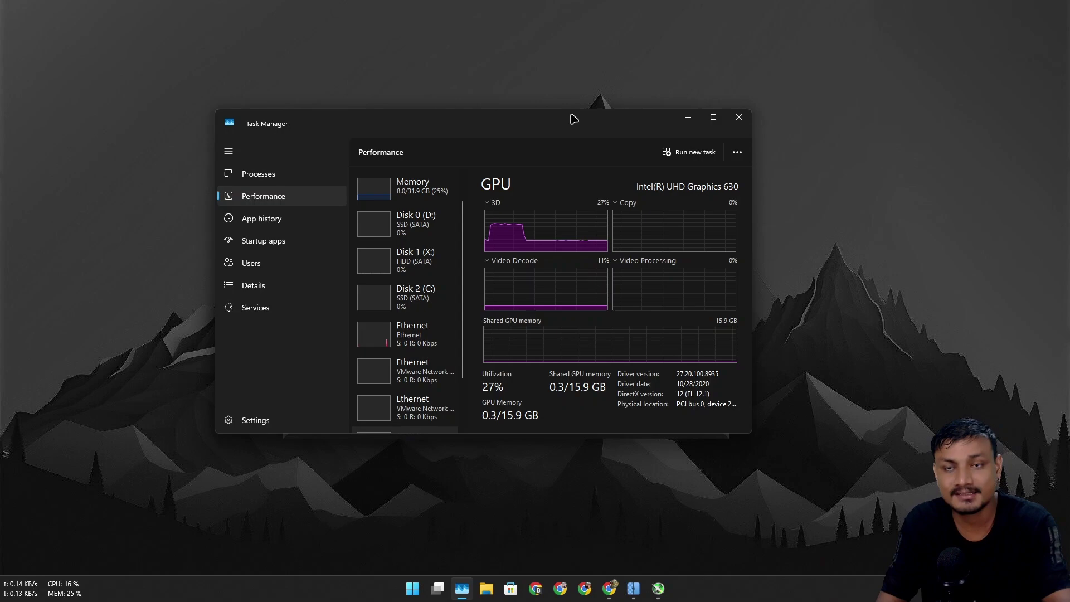
{"action": "scroll", "coordinate": [410, 278], "scroll_direction": "up", "scroll_amount": 1}
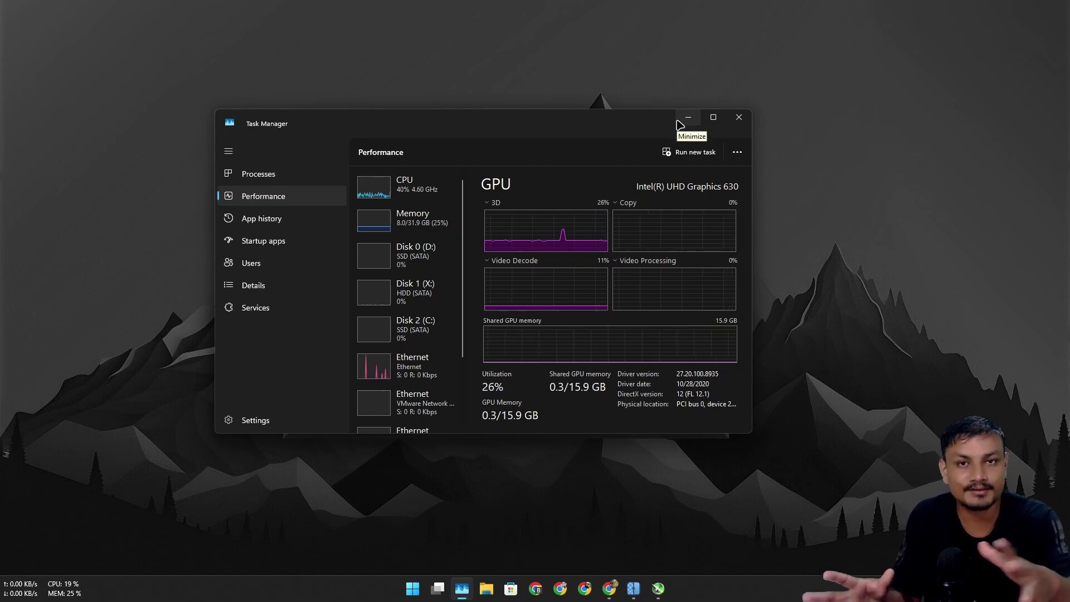
{"action": "left_click", "coordinate": [688, 118]}
{"action": "left_click", "coordinate": [634, 588]}
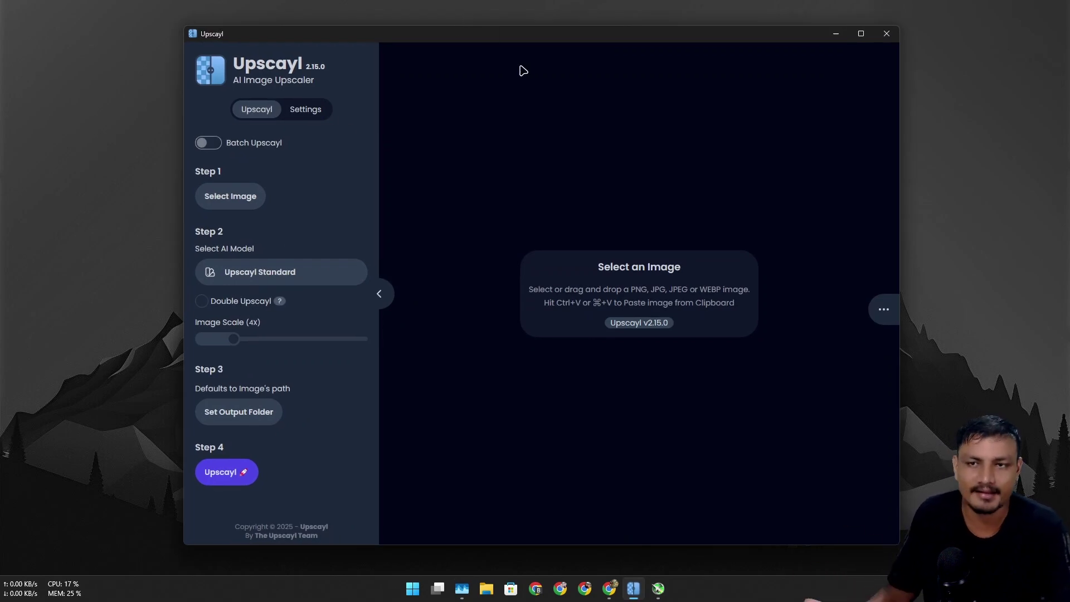
Step: Minimize Upscayl and reposition MSI Afterburner to show its 90% power and 80 °C temp limits
{"action": "left_click", "coordinate": [834, 37]}
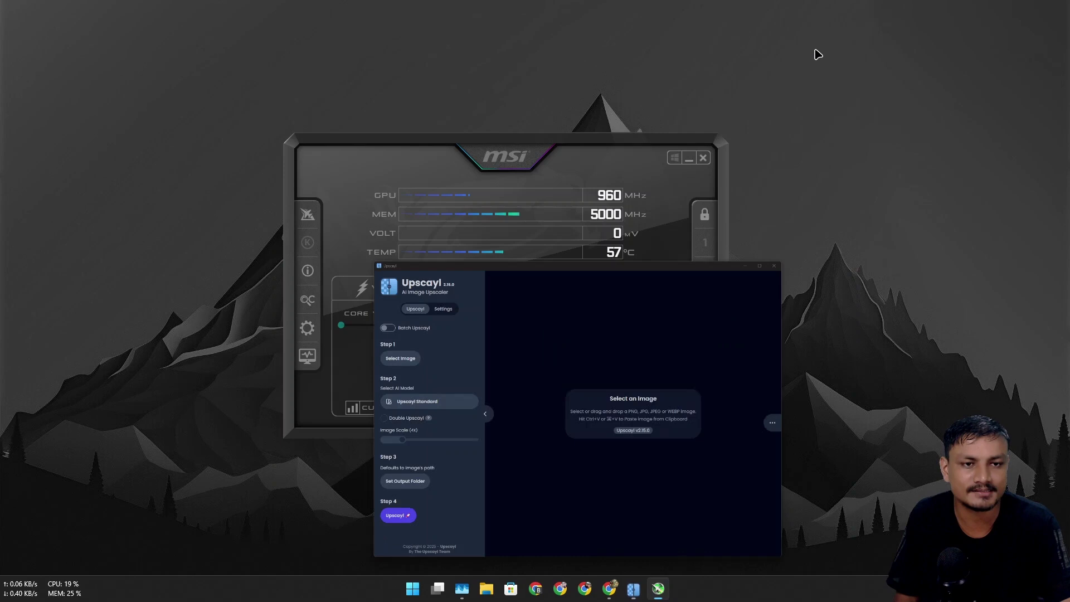
{"action": "mouse_move", "coordinate": [504, 157]}
{"action": "left_mouse_down"}
{"action": "mouse_move", "coordinate": [527, 146]}
{"action": "mouse_move", "coordinate": [517, 157]}
{"action": "left_mouse_up"}
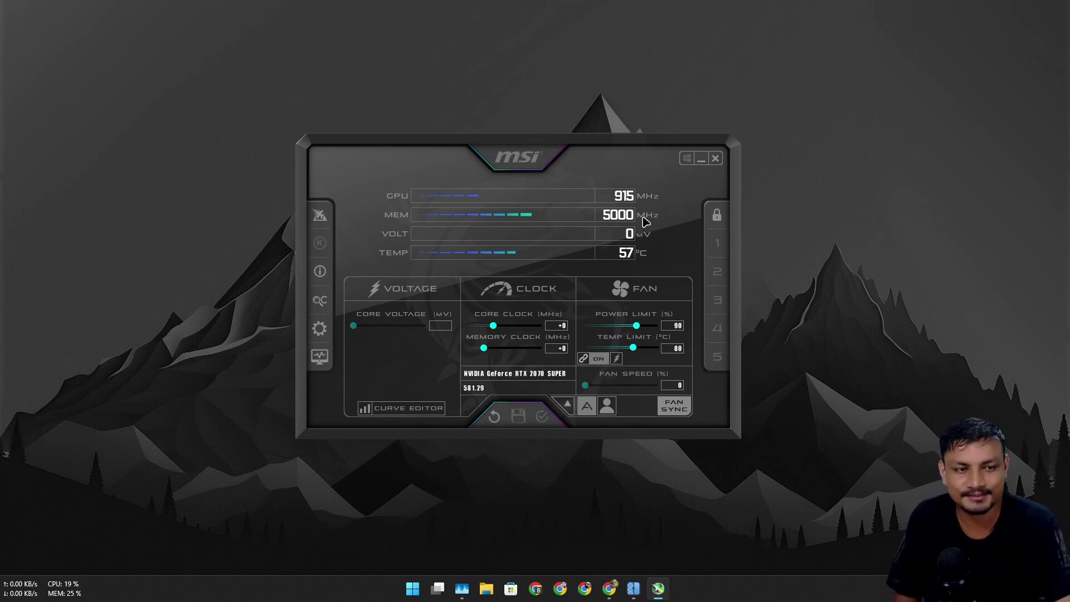
{"action": "left_click_drag", "start_coordinate": [524, 143], "coordinate": [491, 89]}
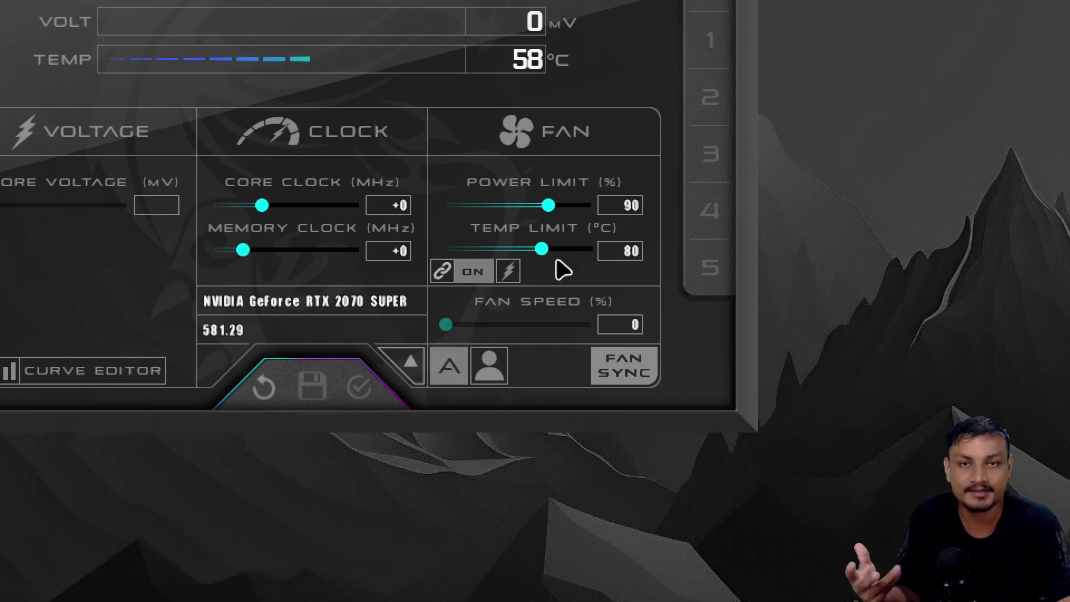
Step: Raise the GPU power limit to 100% and 106%, then return it to about 90%
{"action": "left_click_drag", "start_coordinate": [548, 206], "coordinate": [574, 207]}
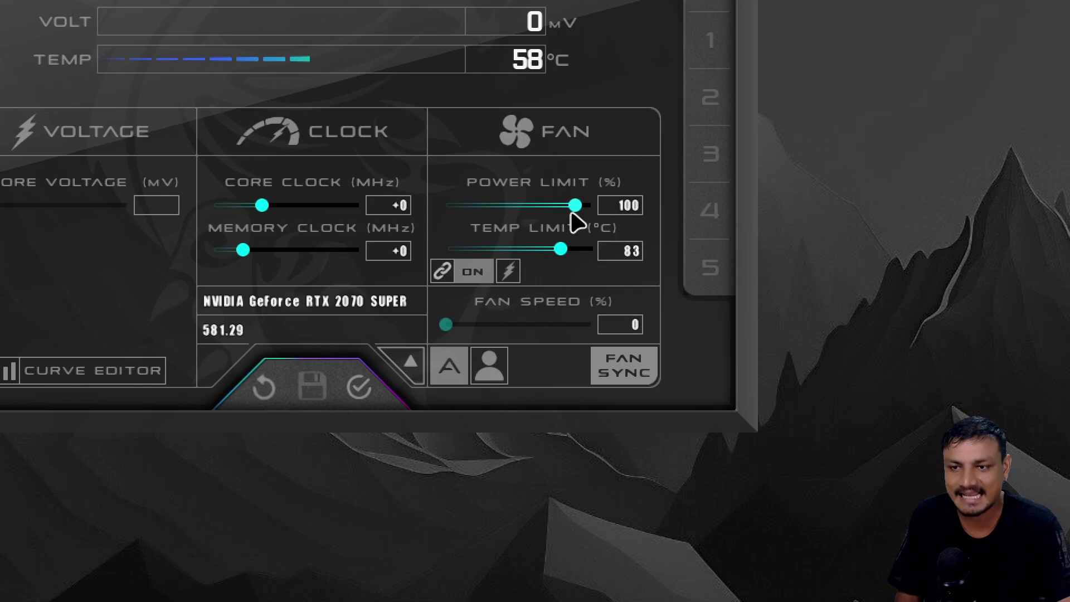
{"action": "mouse_move", "coordinate": [573, 215]}
{"action": "left_mouse_down"}
{"action": "mouse_move", "coordinate": [592, 215]}
{"action": "mouse_move", "coordinate": [573, 215]}
{"action": "left_mouse_up"}
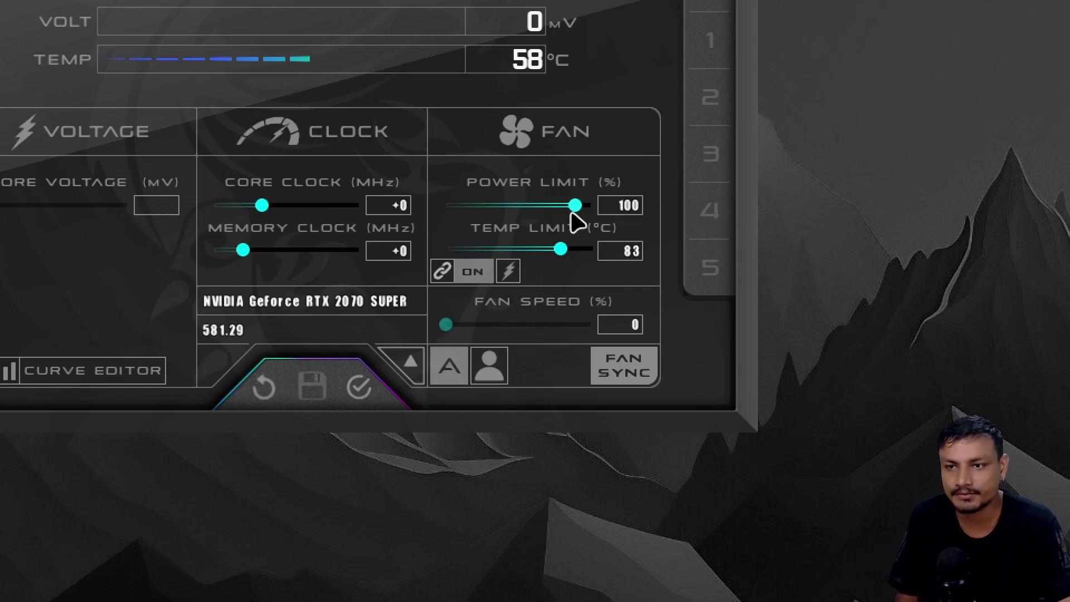
{"action": "left_click_drag", "start_coordinate": [573, 215], "coordinate": [548, 214]}
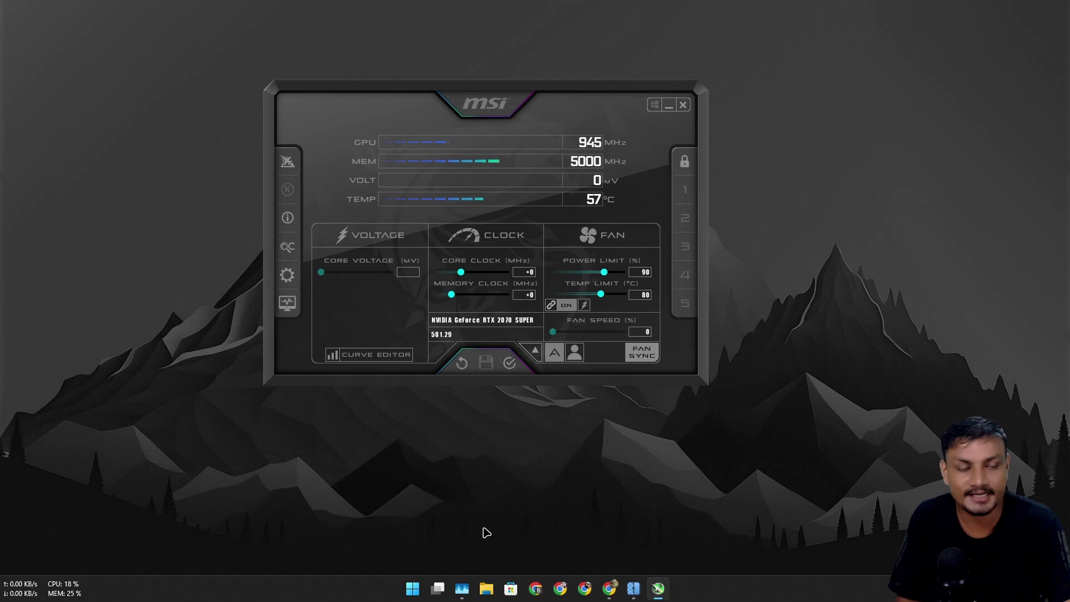
Step: Review GPU 0 and GPU 1 in Task Manager, then switch to Chrome's Intel AI accelerators article
{"action": "left_click", "coordinate": [463, 589]}
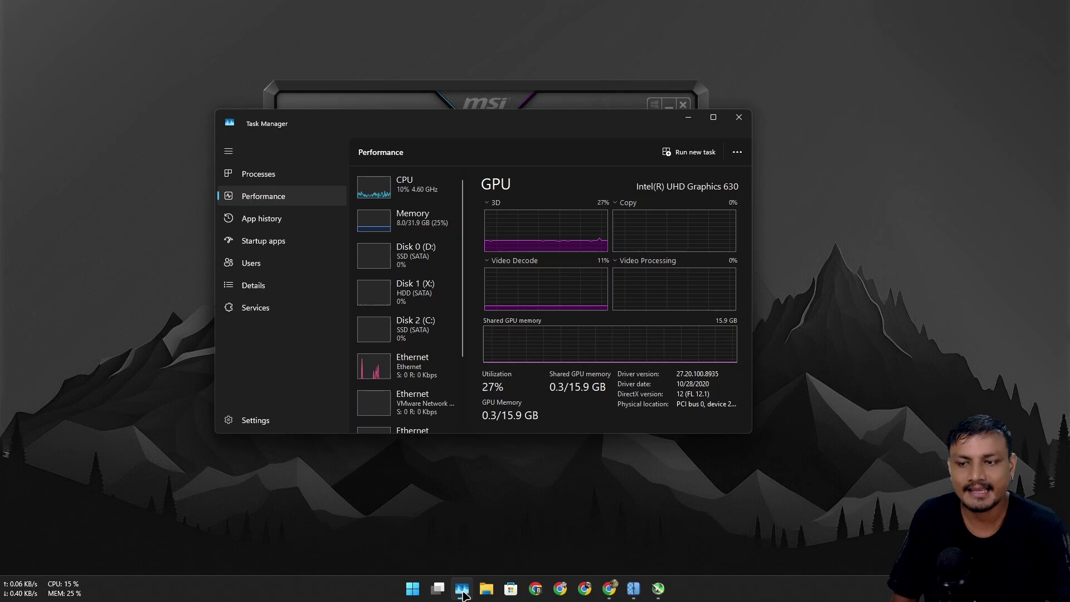
{"action": "scroll", "coordinate": [471, 350], "scroll_direction": "down", "scroll_amount": 3}
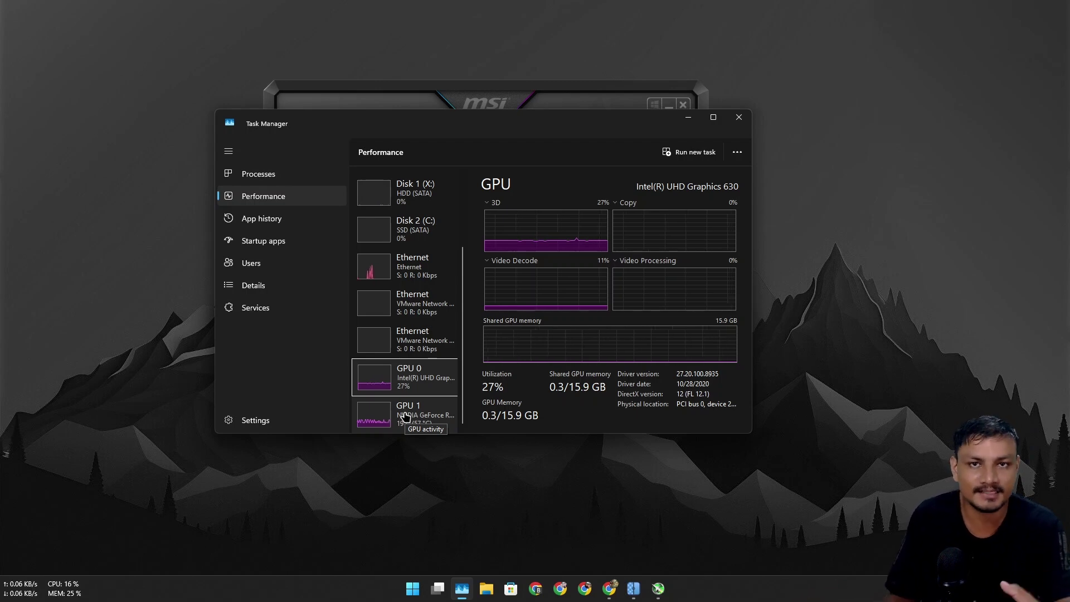
{"action": "key", "text": "alt+Tab"}
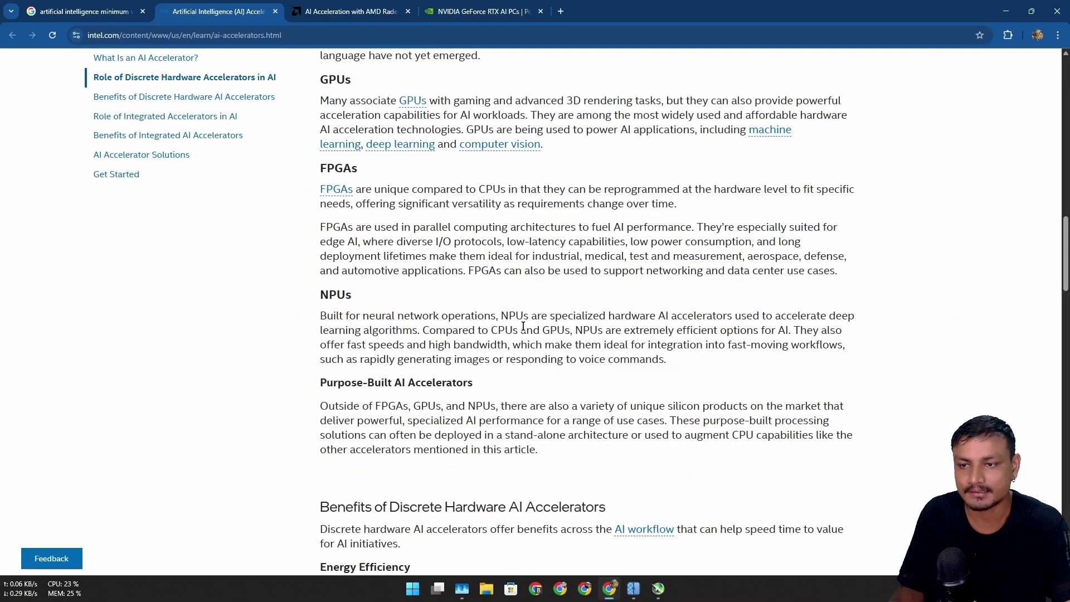
Step: Highlight 'AI accelerators' in Intel's article, then scroll NVIDIA's RTX AI PCs page to its performance figures
{"action": "left_click_drag", "start_coordinate": [656, 312], "coordinate": [735, 320]}
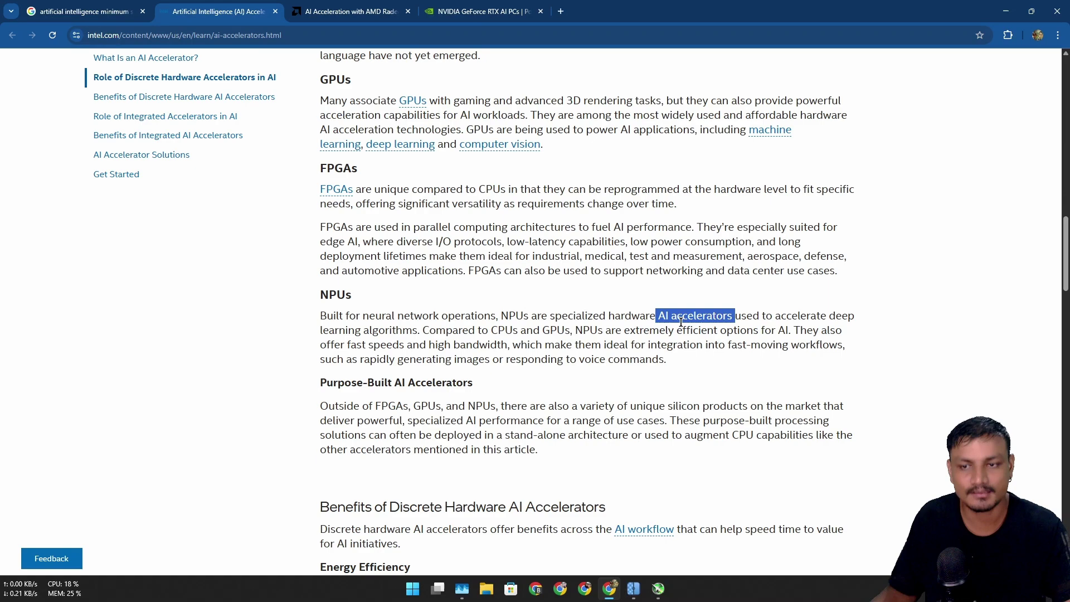
{"action": "key", "text": "ctrl+4"}
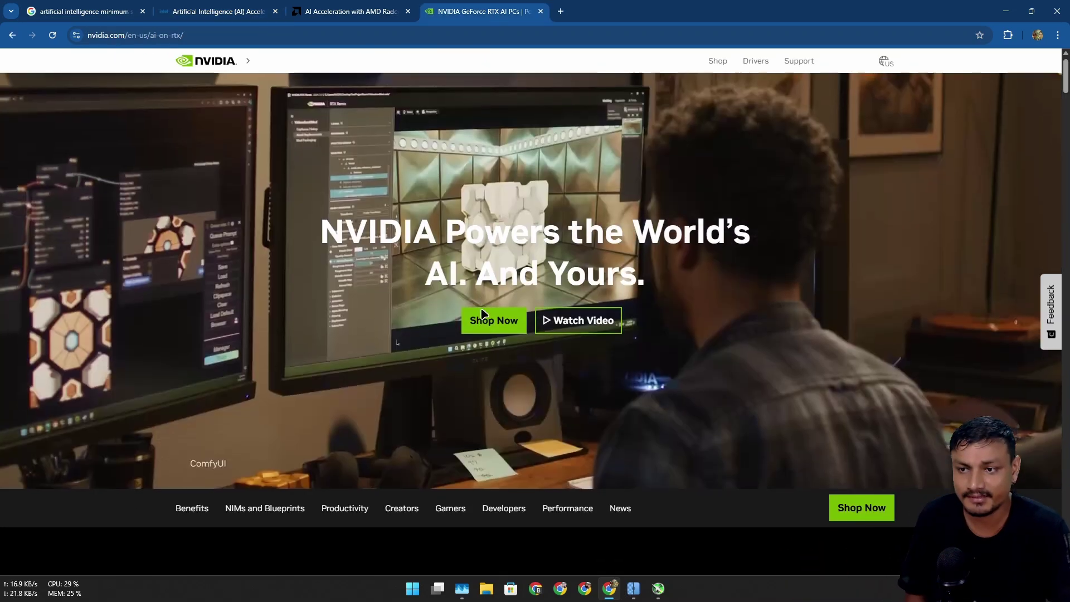
{"action": "scroll", "coordinate": [490, 313], "scroll_direction": "down", "scroll_amount": 9}
{"action": "scroll", "coordinate": [319, 296], "scroll_direction": "up", "scroll_amount": 3}
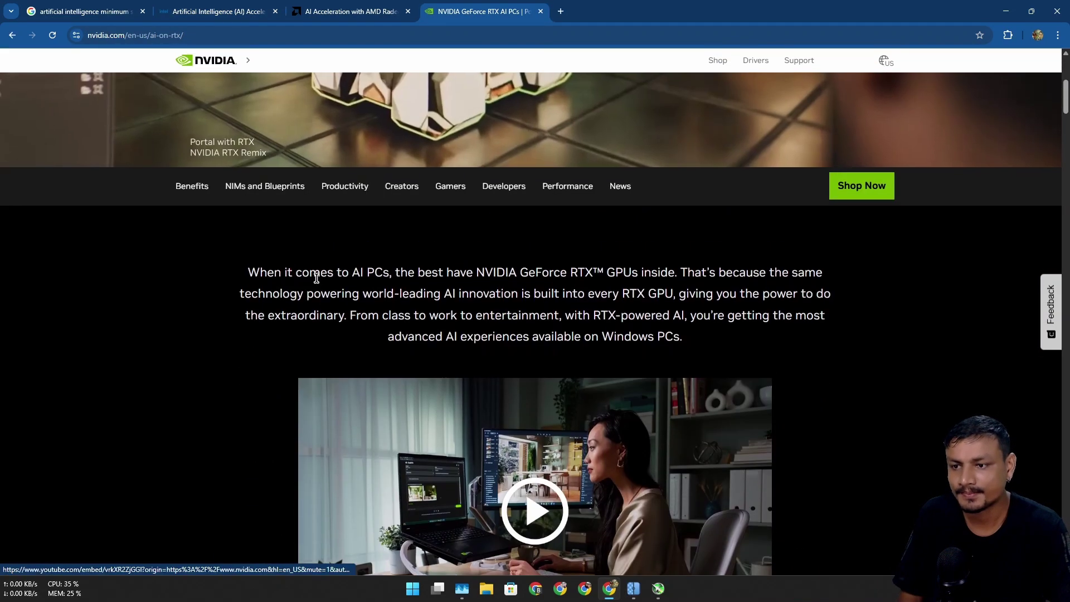
{"action": "scroll", "coordinate": [312, 284], "scroll_direction": "down", "scroll_amount": 5}
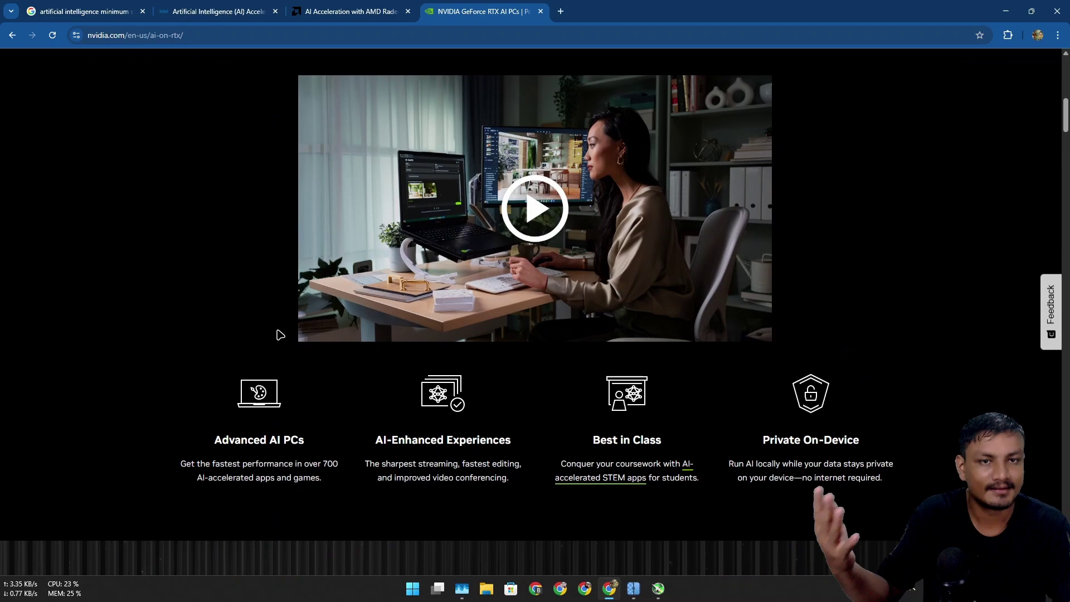
{"action": "scroll", "coordinate": [280, 335], "scroll_direction": "down", "scroll_amount": 6}
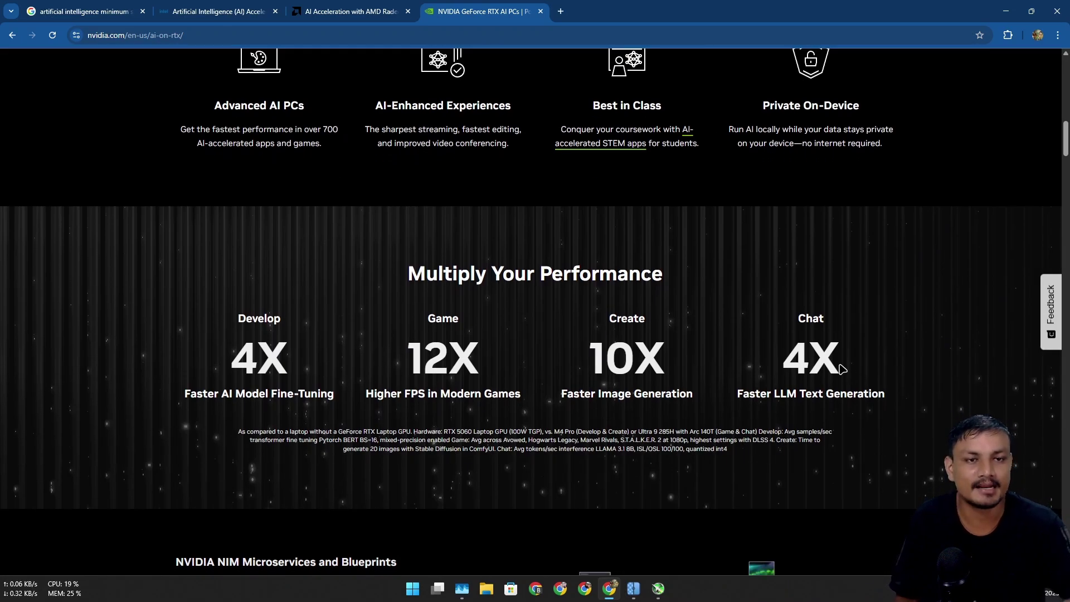
{"action": "scroll", "coordinate": [842, 368], "scroll_direction": "up", "scroll_amount": 2}
{"action": "scroll", "coordinate": [853, 357], "scroll_direction": "down", "scroll_amount": 2}
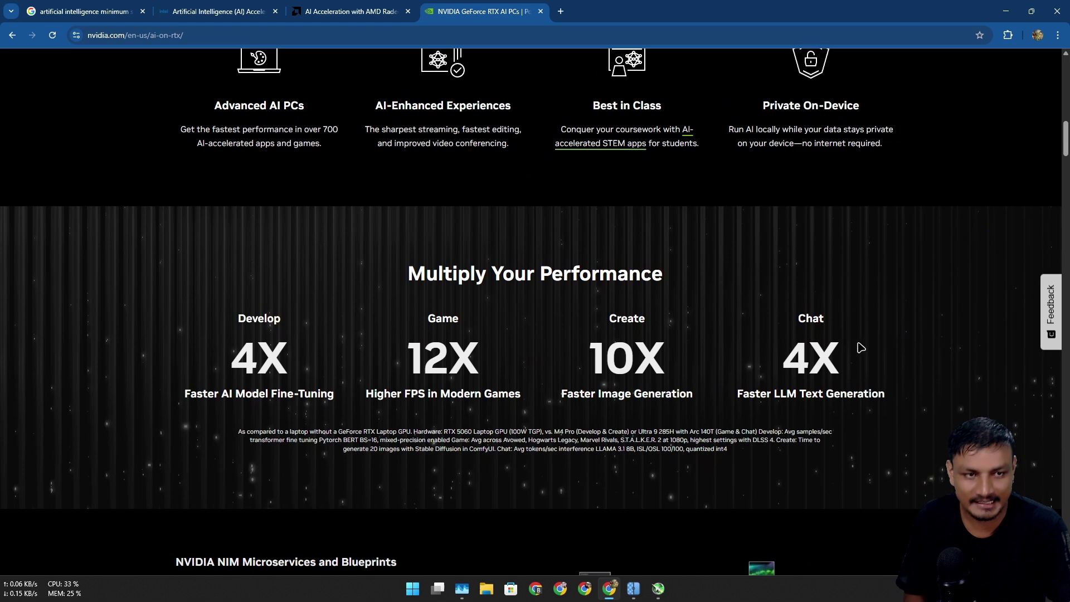
{"action": "left_click", "coordinate": [1005, 11]}
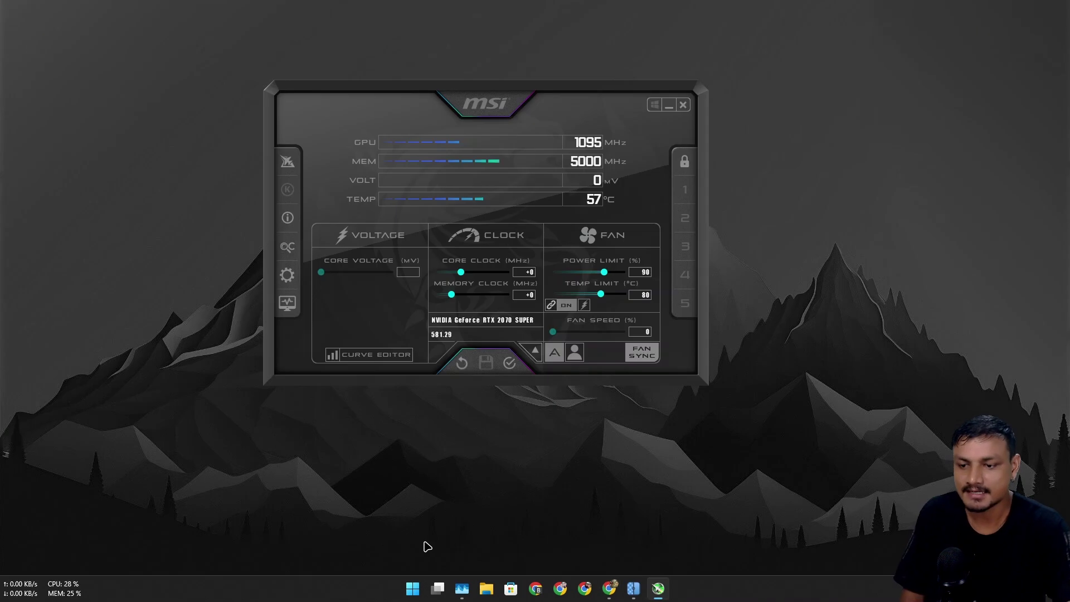
{"action": "left_click", "coordinate": [462, 591]}
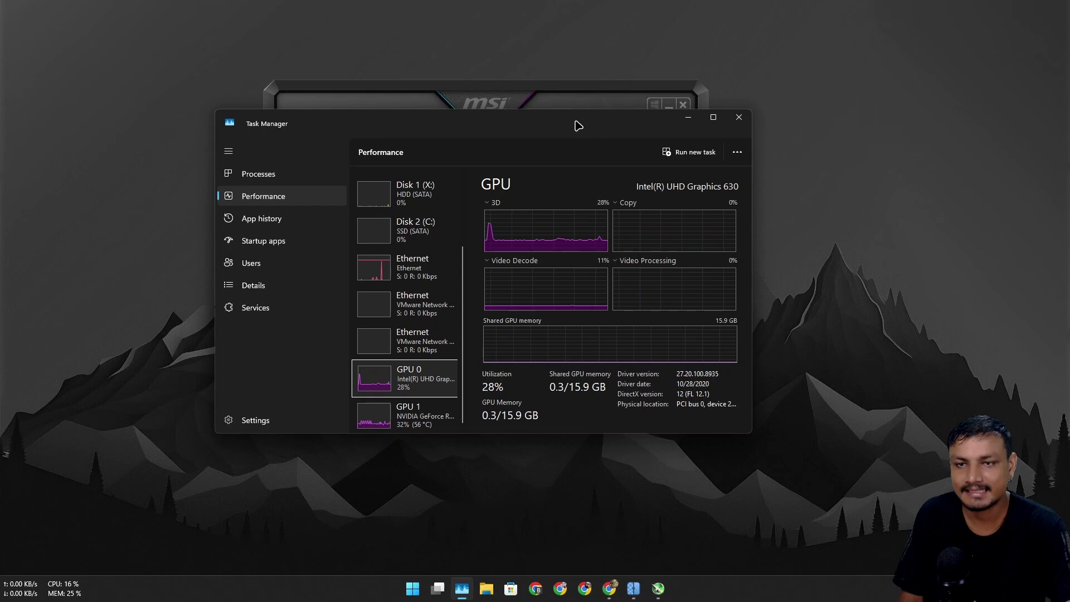
{"action": "left_click_drag", "start_coordinate": [578, 125], "coordinate": [565, 135]}
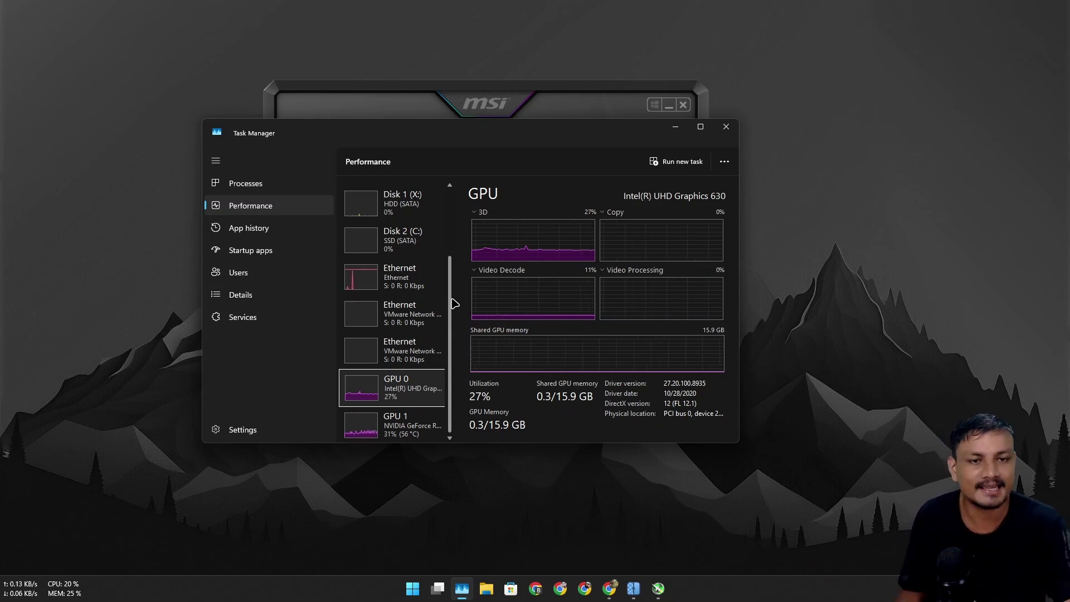
{"action": "left_click_drag", "start_coordinate": [454, 303], "coordinate": [453, 280]}
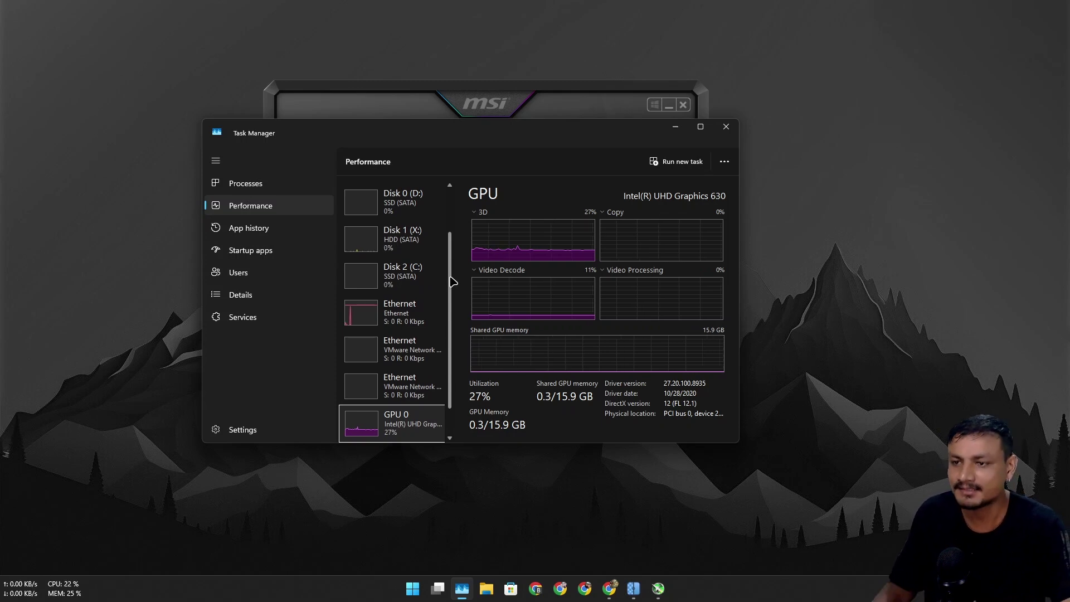
{"action": "scroll", "coordinate": [453, 281], "scroll_direction": "down", "scroll_amount": 1}
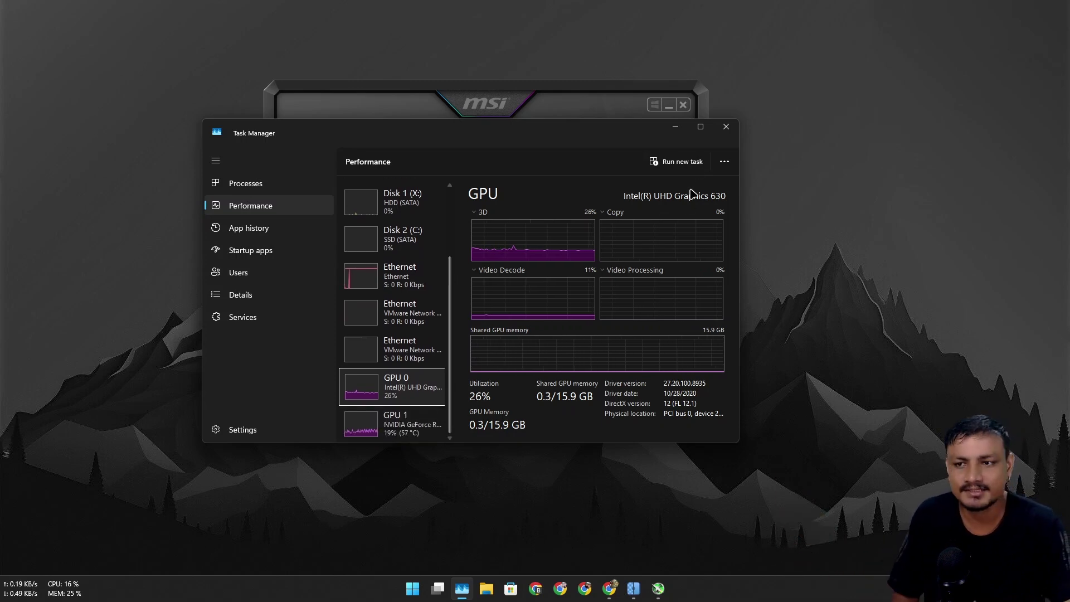
{"action": "left_click", "coordinate": [676, 126]}
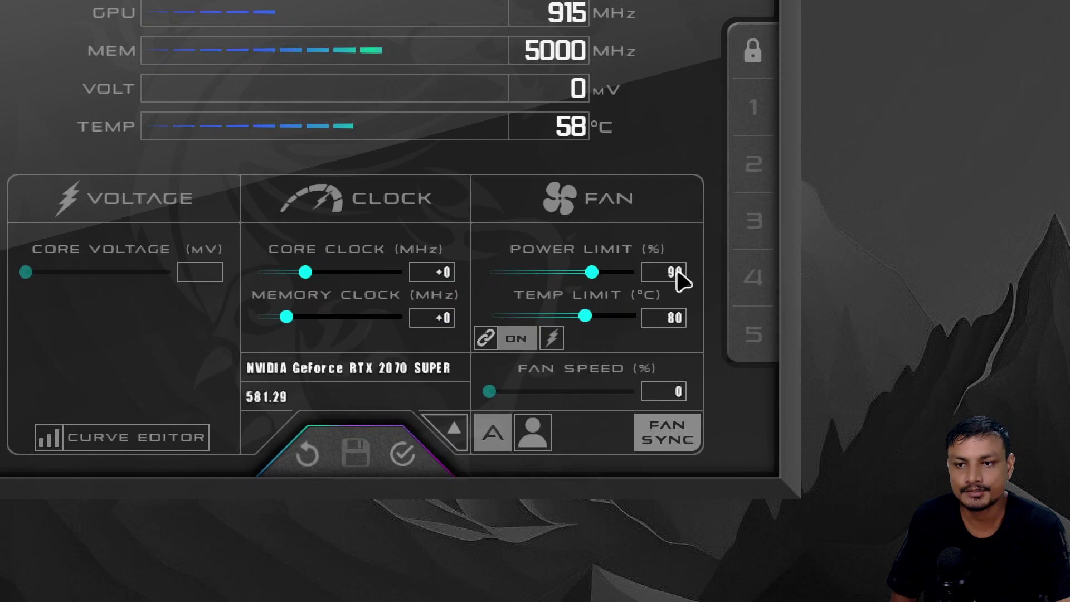
Step: Inspect the RTX 2070 SUPER's readouts in Afterburner: 90% power limit, 80 °C temp limit, +0 clocks
{"action": "mouse_move", "coordinate": [669, 286]}
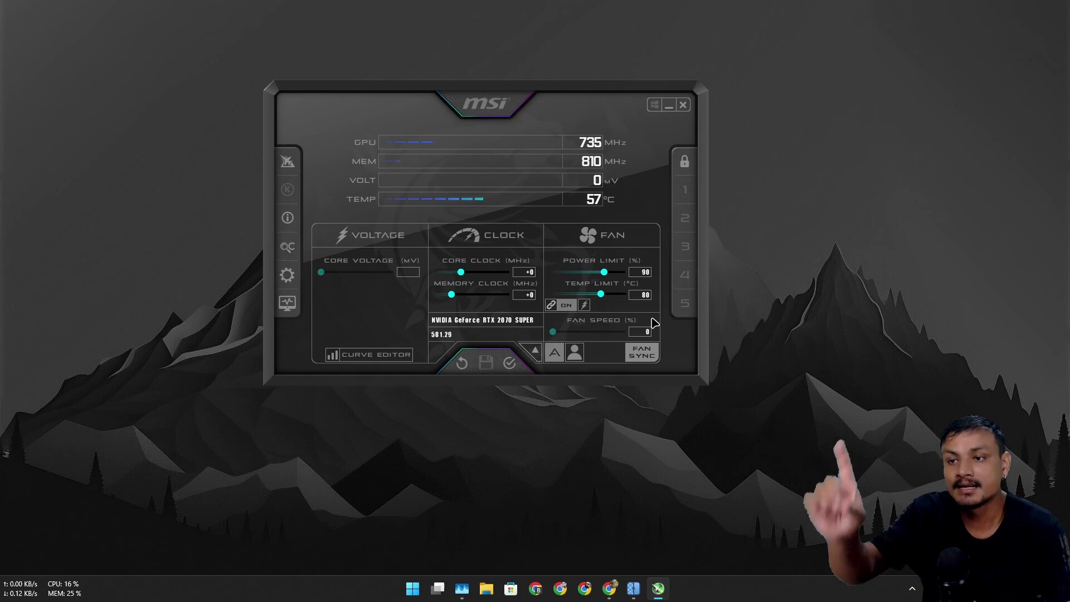
Step: Move Task Manager aside to the left and bring Upscayl forward, shifting it slightly
{"action": "left_click", "coordinate": [461, 587]}
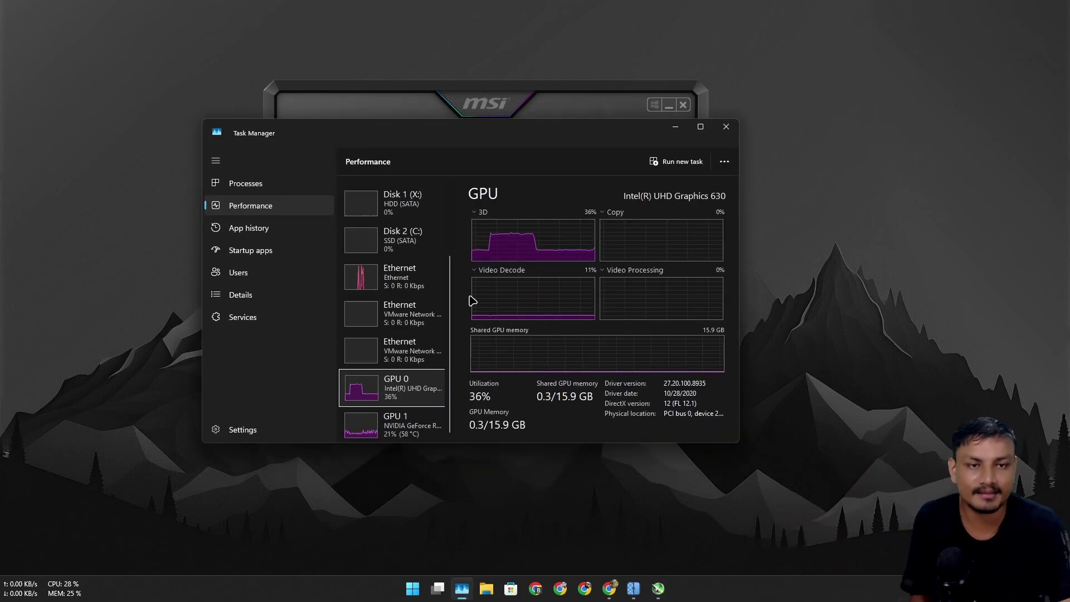
{"action": "left_click_drag", "start_coordinate": [355, 121], "coordinate": [183, 123]}
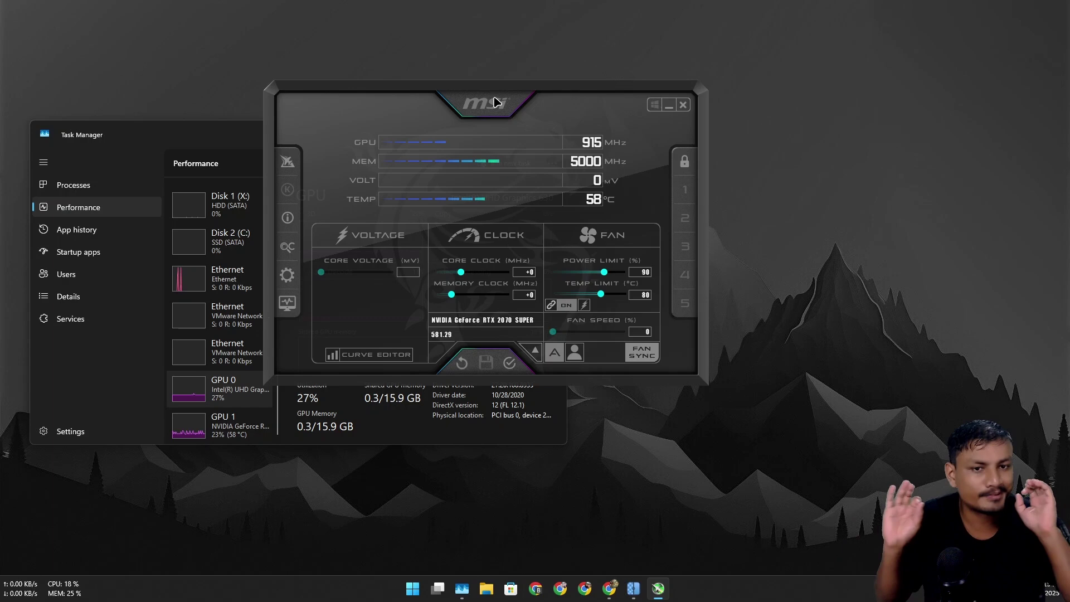
{"action": "left_click", "coordinate": [633, 589]}
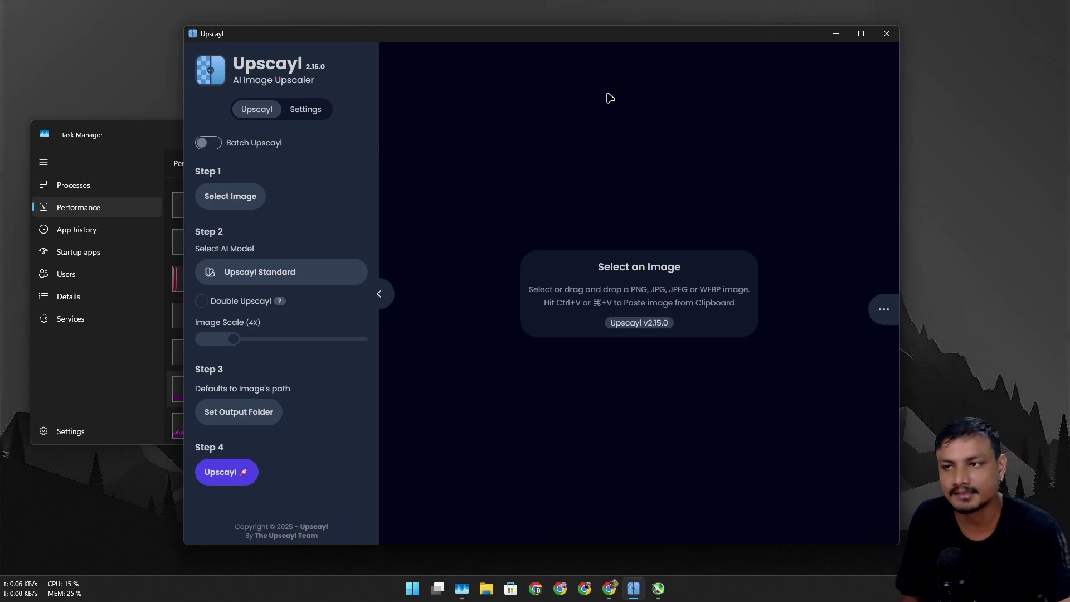
{"action": "mouse_move", "coordinate": [782, 40]}
{"action": "left_mouse_down"}
{"action": "mouse_move", "coordinate": [759, 467]}
{"action": "mouse_move", "coordinate": [769, 43]}
{"action": "left_mouse_up"}
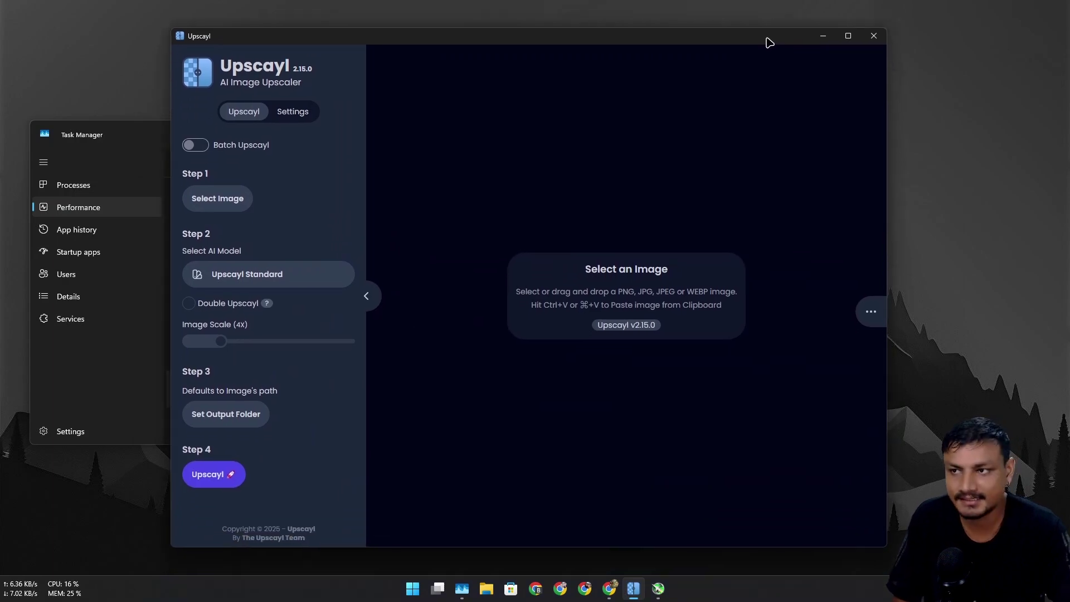
Step: Load 'edit this image -2 ha.png' into Upscayl and raise the image scale from 4x to 5x
{"action": "left_click", "coordinate": [486, 590]}
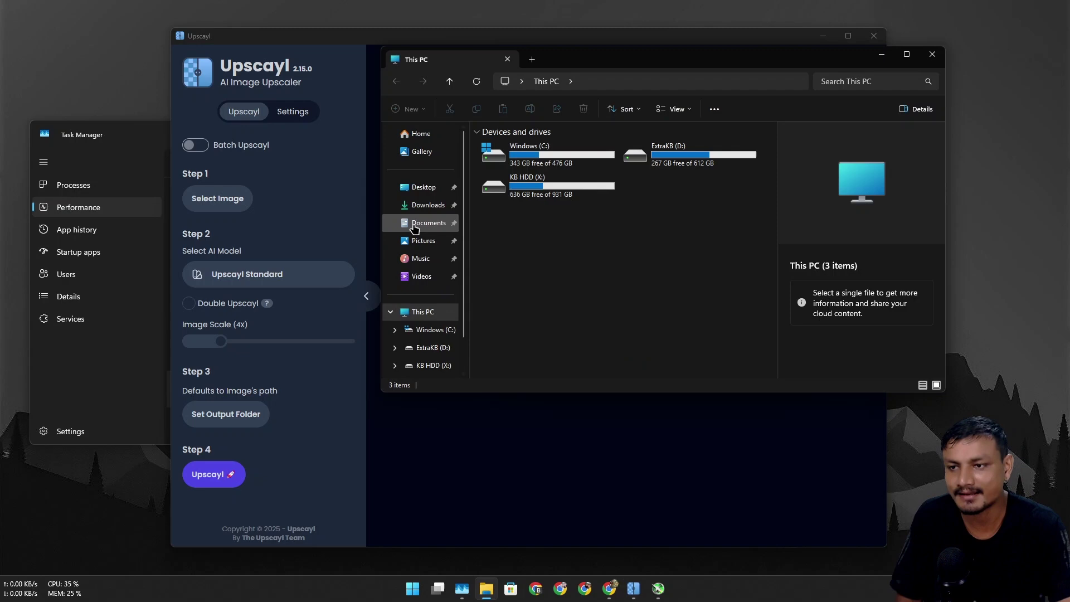
{"action": "left_click", "coordinate": [424, 225]}
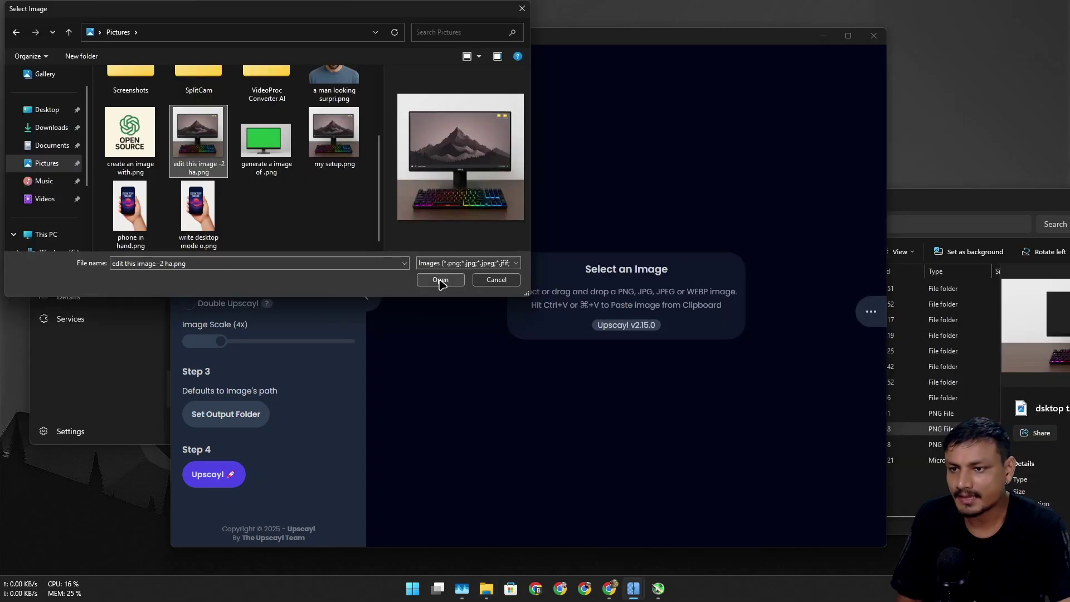
{"action": "left_click", "coordinate": [440, 280]}
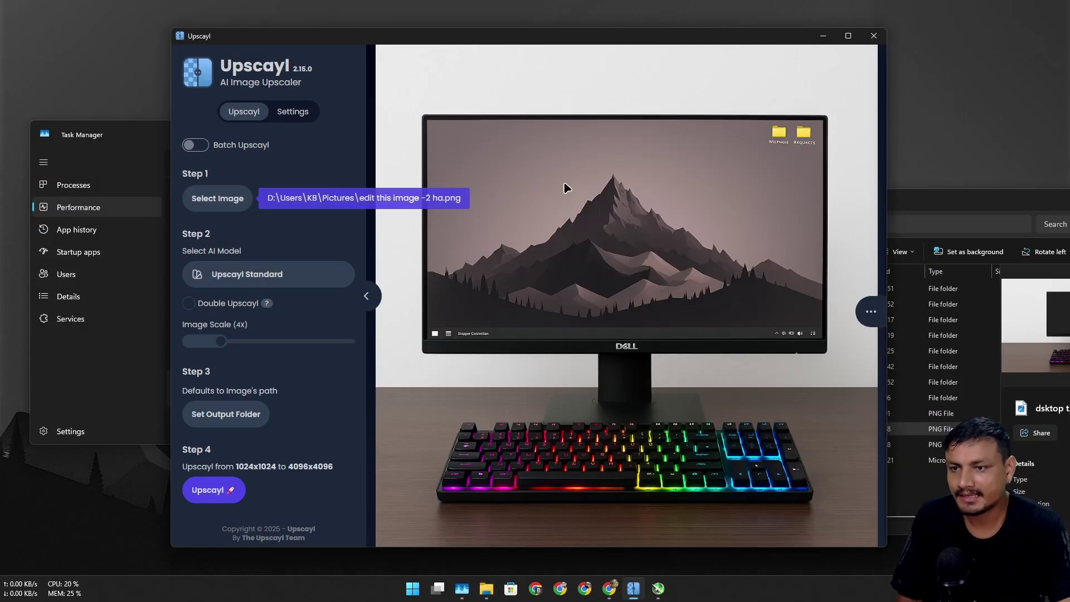
{"action": "key", "text": "Right"}
{"action": "left_click_drag", "start_coordinate": [429, 45], "coordinate": [411, 32]}
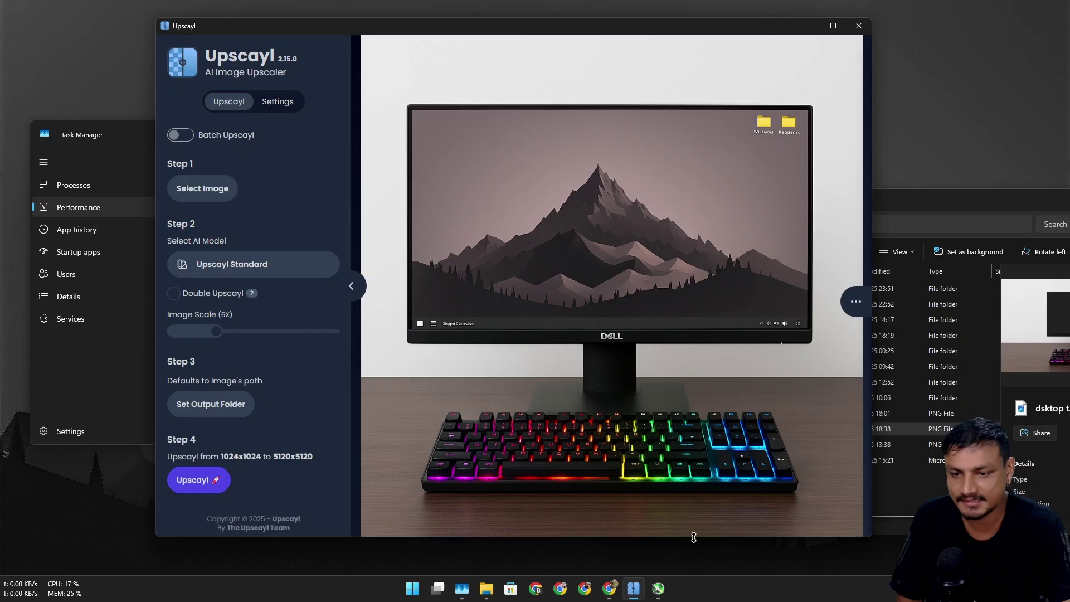
{"action": "left_click", "coordinate": [658, 588]}
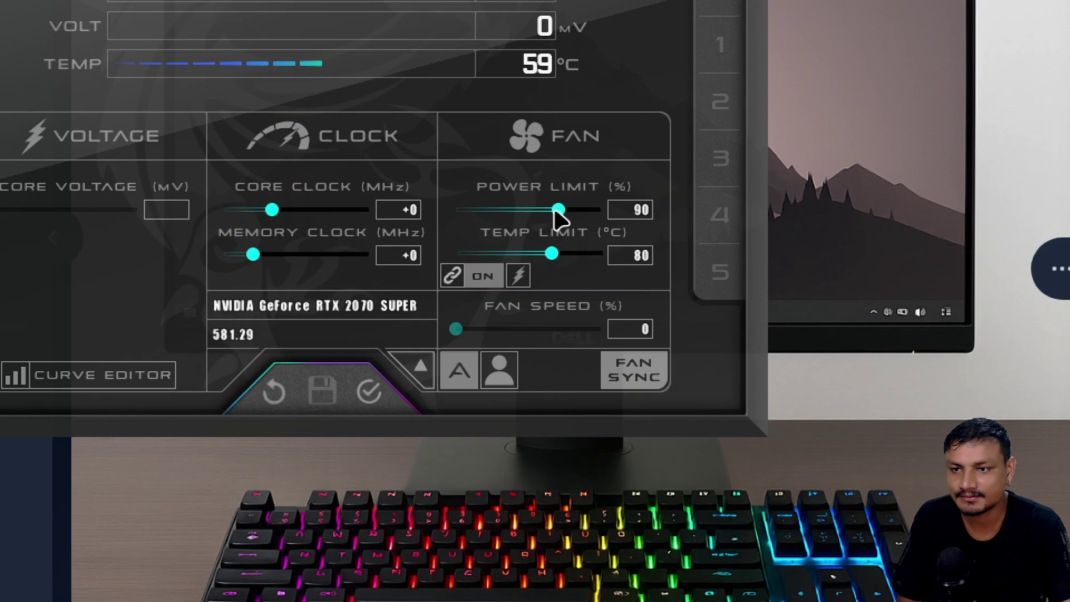
Step: Lower the power limit to 80% (temp limit 76 °C) and apply it
{"action": "left_click_drag", "start_coordinate": [559, 217], "coordinate": [536, 222]}
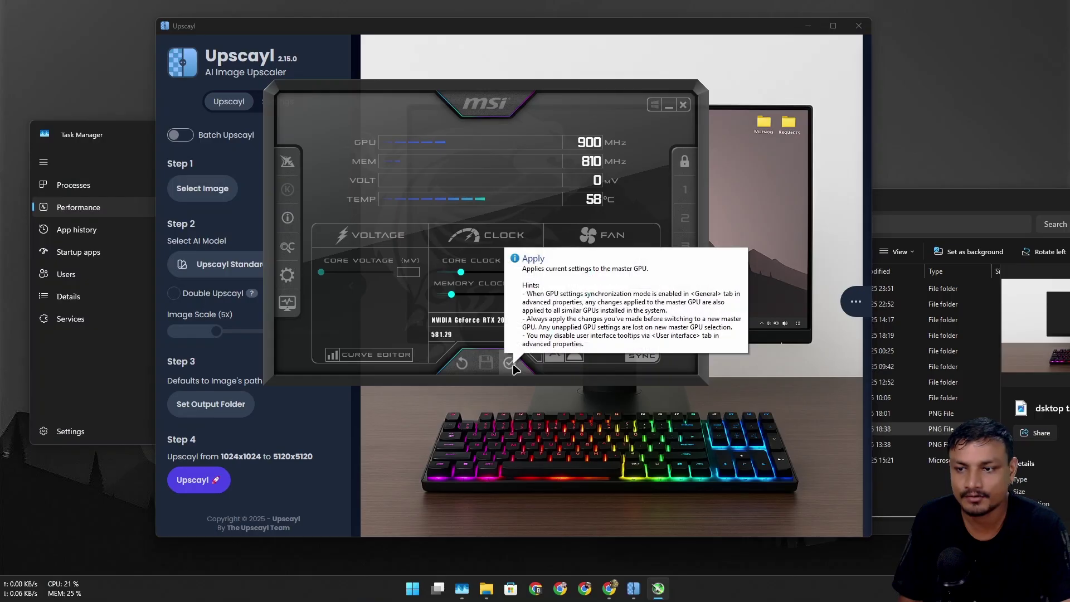
{"action": "left_click", "coordinate": [373, 400]}
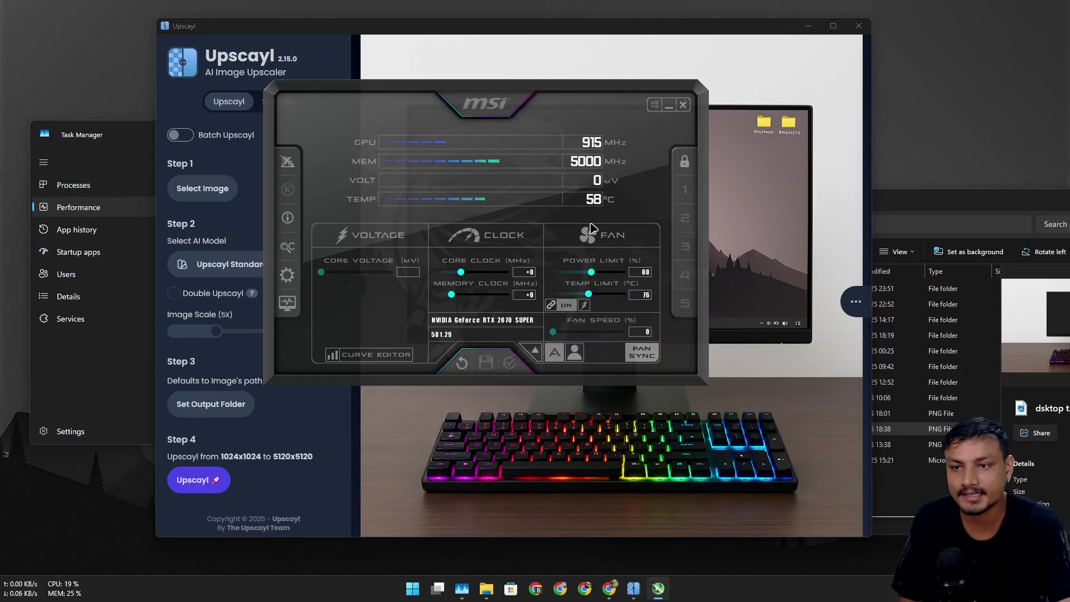
{"action": "left_click_drag", "start_coordinate": [659, 109], "coordinate": [697, 104]}
Step: Place a narrowed Task Manager showing GPU 1 (GeForce, ~22%, 58 °C) up-left, with Upscayl beside it
{"action": "left_click", "coordinate": [697, 104]}
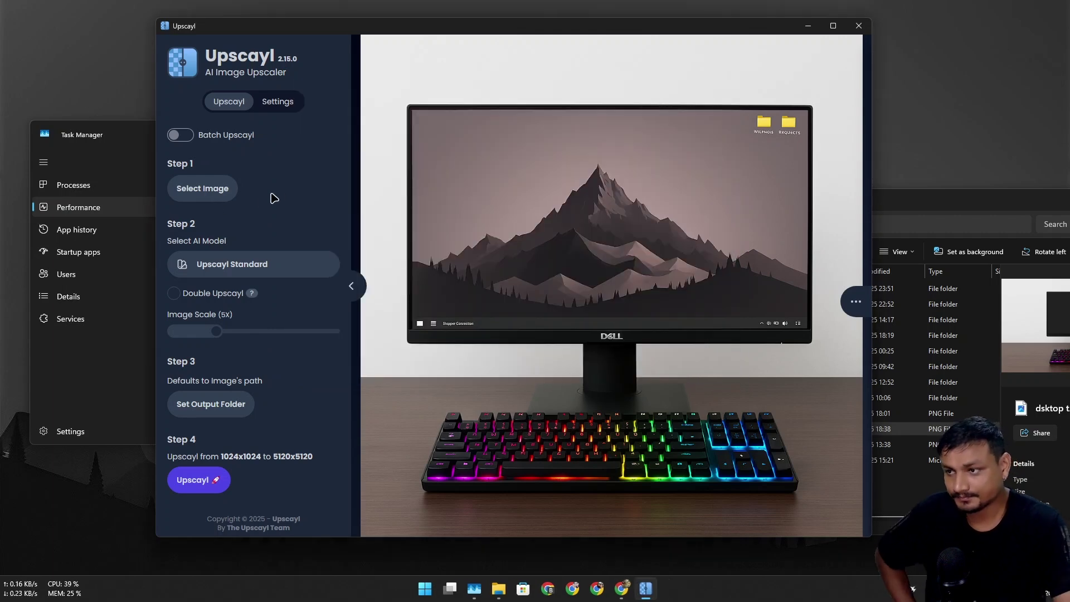
{"action": "left_click", "coordinate": [83, 160]}
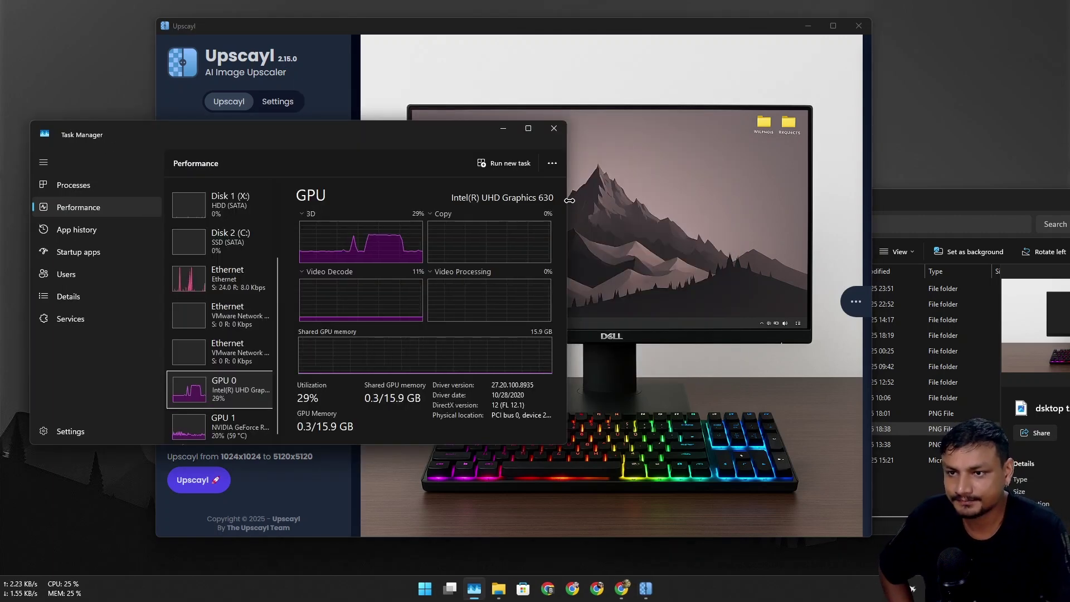
{"action": "left_click_drag", "start_coordinate": [566, 200], "coordinate": [436, 200]}
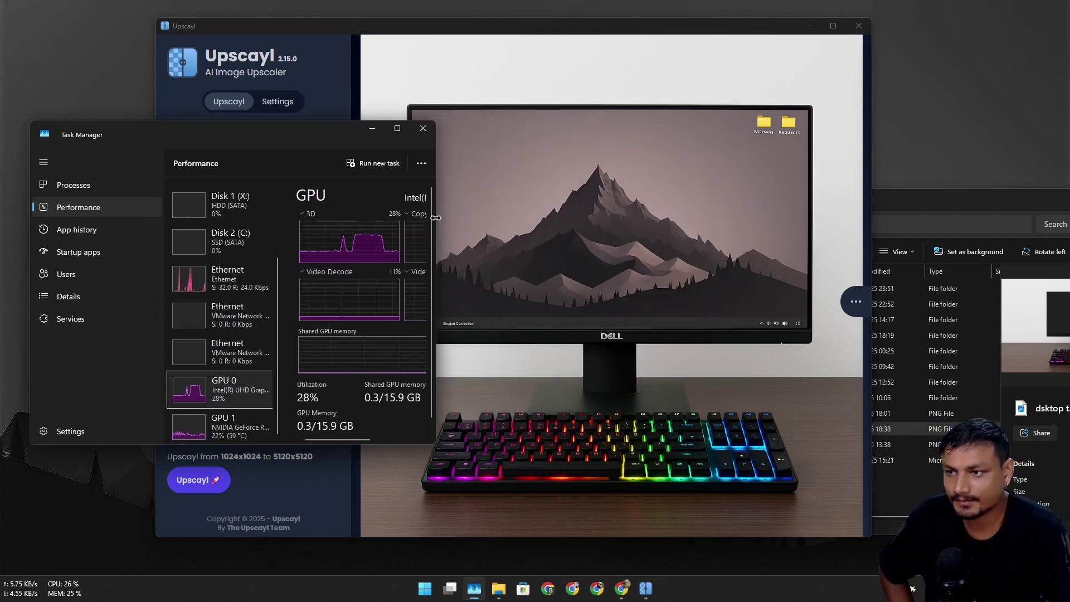
{"action": "left_click", "coordinate": [239, 433]}
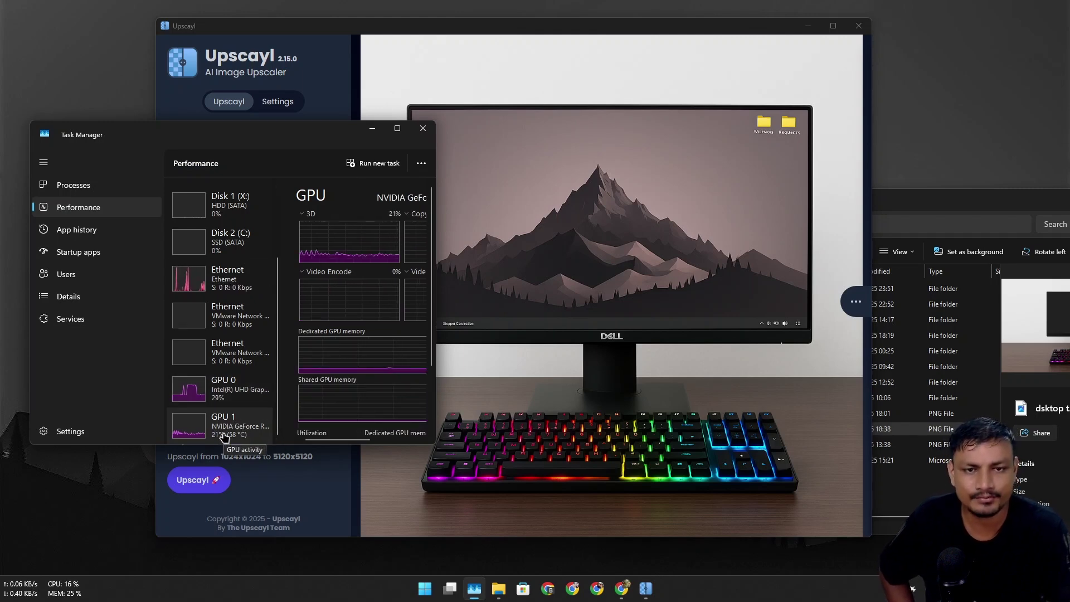
{"action": "left_click_drag", "start_coordinate": [249, 135], "coordinate": [226, 78]}
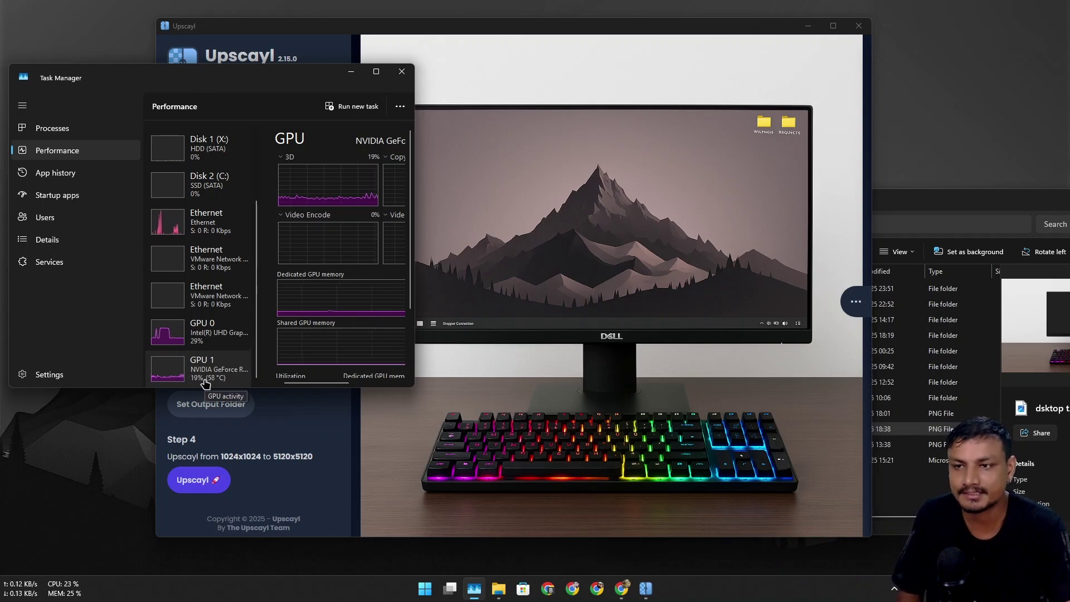
{"action": "left_click_drag", "start_coordinate": [554, 34], "coordinate": [711, 41]}
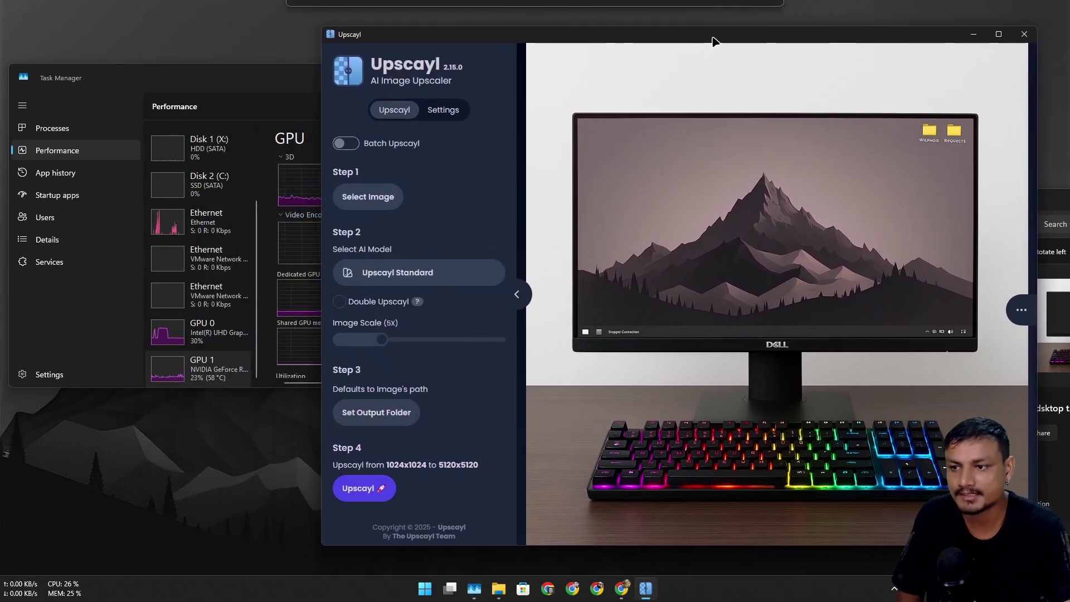
Step: Run the 5x upscale to 5120x5120, then drag the before/after slider to compare with the original
{"action": "left_click", "coordinate": [364, 490]}
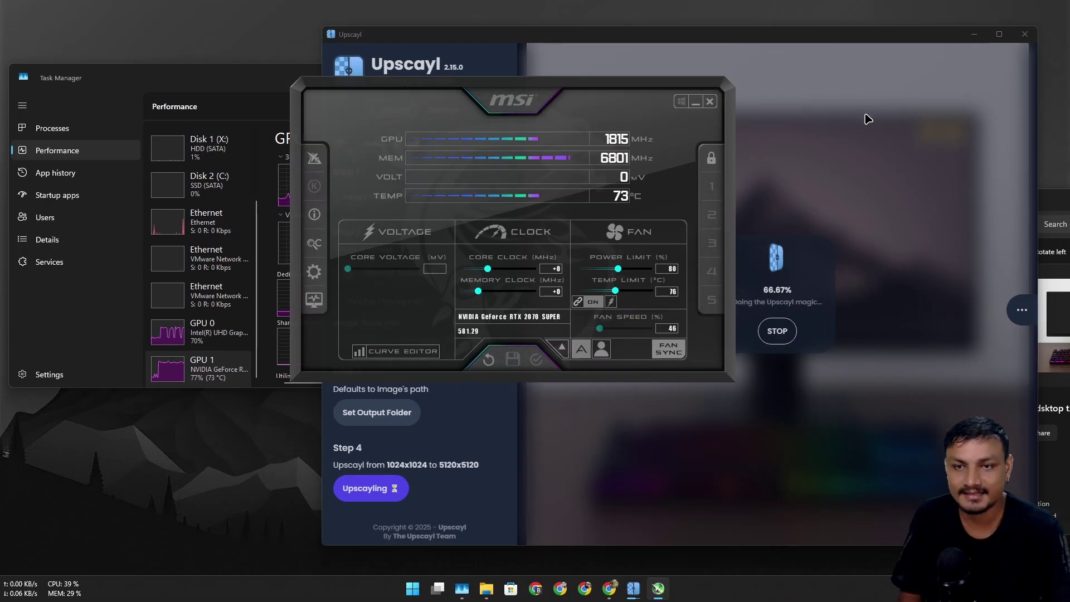
{"action": "left_click", "coordinate": [783, 36]}
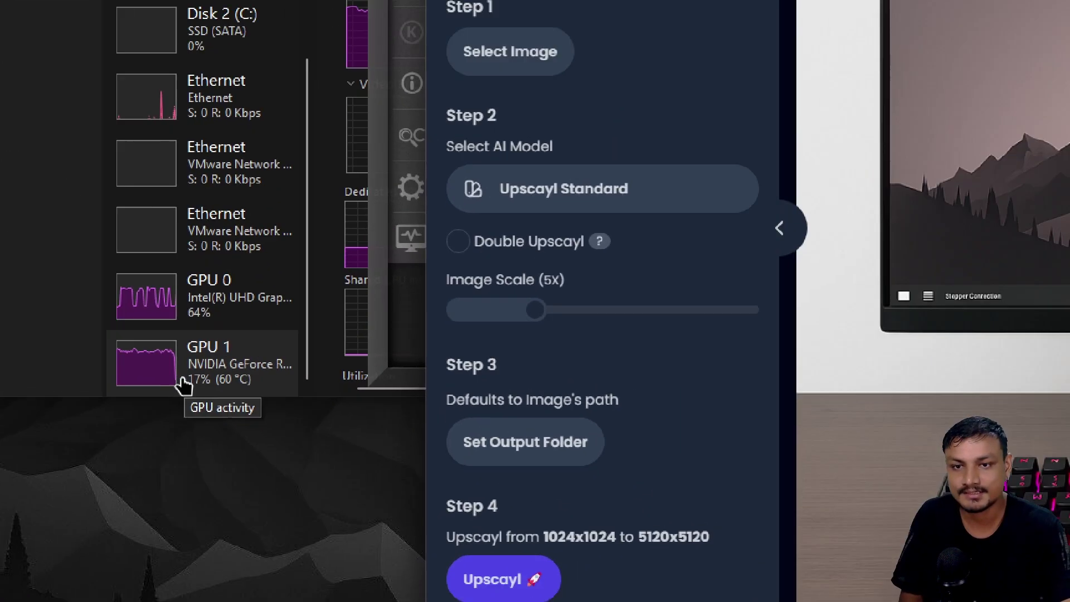
{"action": "left_click_drag", "start_coordinate": [811, 301], "coordinate": [777, 294]}
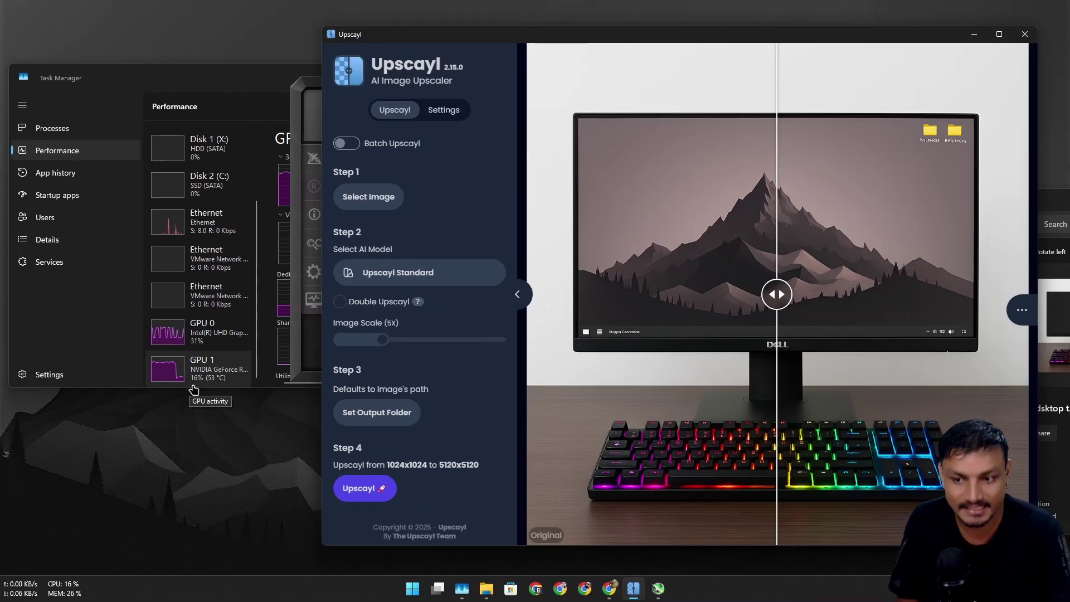
Step: Check Afterburner briefly, then open Upscayl's output folder to view the 5120x5120 PNG
{"action": "left_click", "coordinate": [658, 589]}
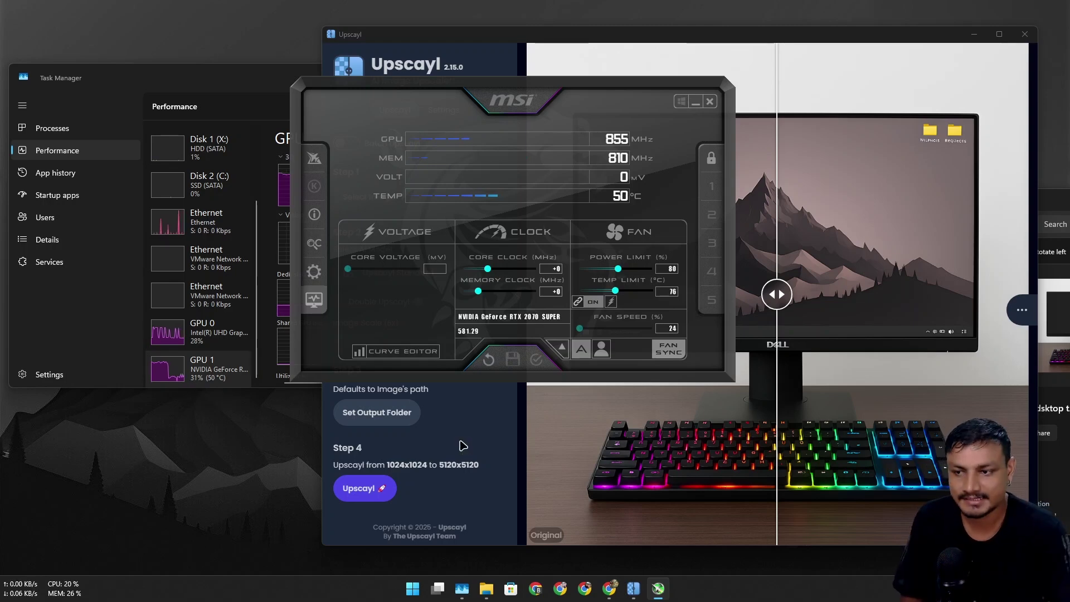
{"action": "left_click", "coordinate": [380, 417]}
{"action": "left_click", "coordinate": [378, 413]}
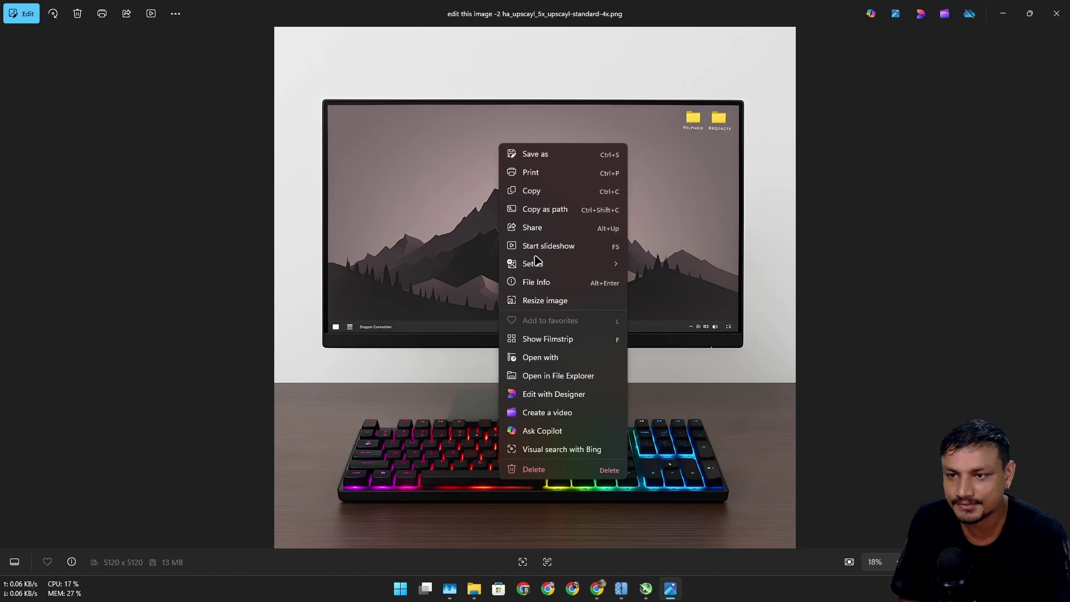
Step: Show the upscaled PNG's file info, then bring Task Manager and Upscayl's comparison view forward
{"action": "left_click", "coordinate": [536, 283]}
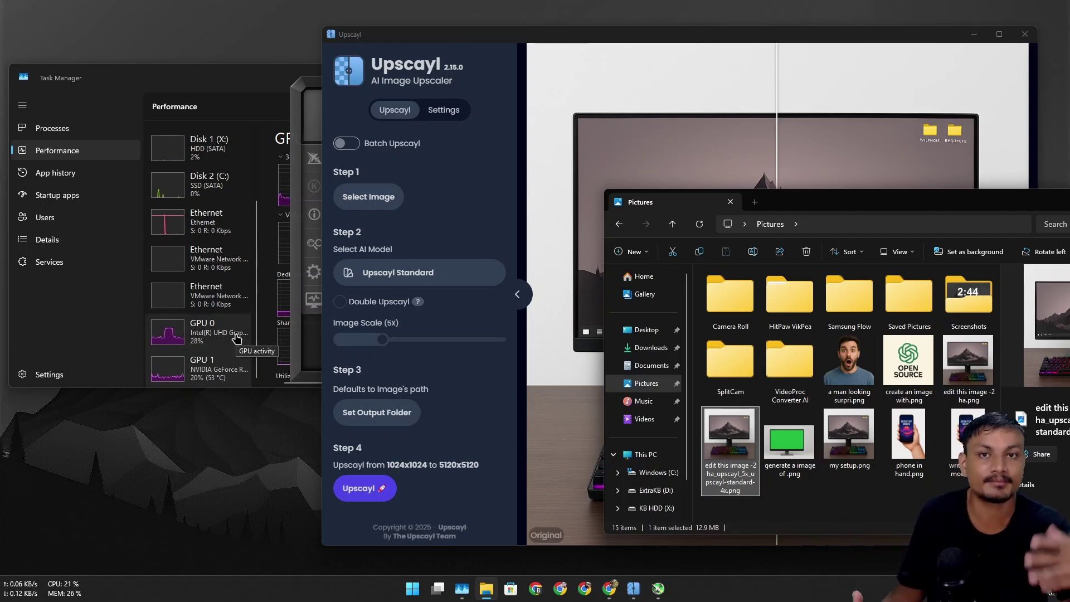
{"action": "left_click", "coordinate": [252, 312]}
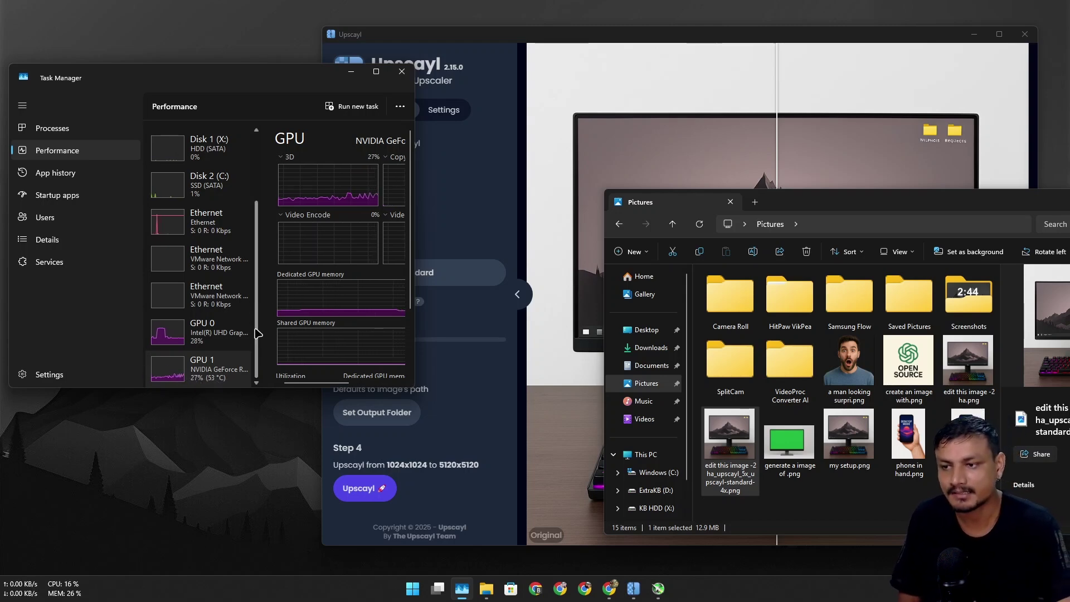
{"action": "left_click", "coordinate": [530, 62]}
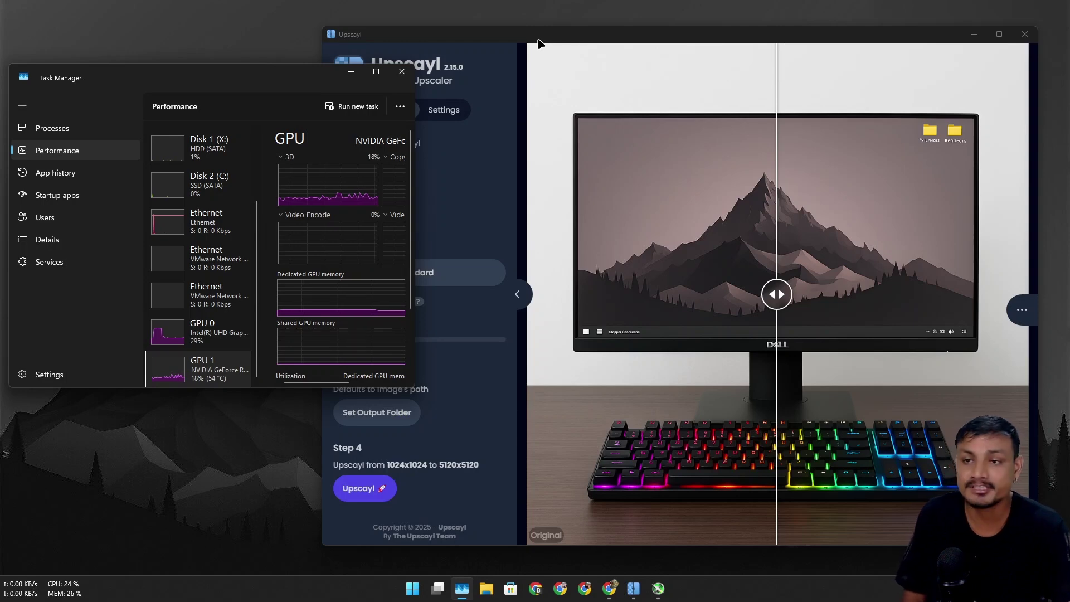
Step: Minimise Upscayl and centre MSI Afterburner to show the 80% power and 76°C limits
{"action": "left_click", "coordinate": [974, 34]}
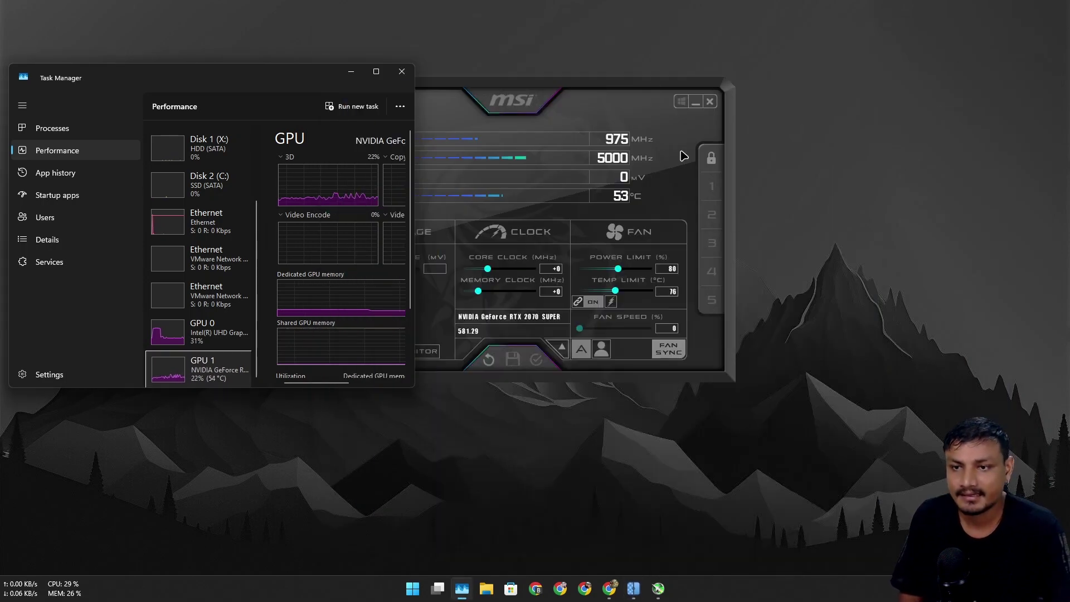
{"action": "left_click_drag", "start_coordinate": [517, 101], "coordinate": [662, 120]}
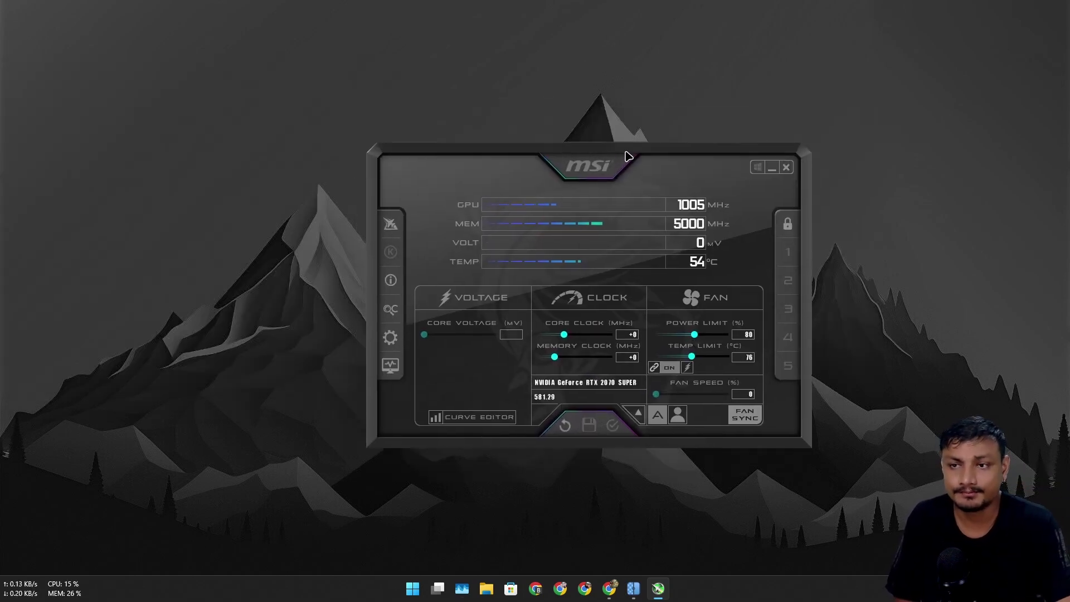
{"action": "left_click_drag", "start_coordinate": [626, 158], "coordinate": [560, 135]}
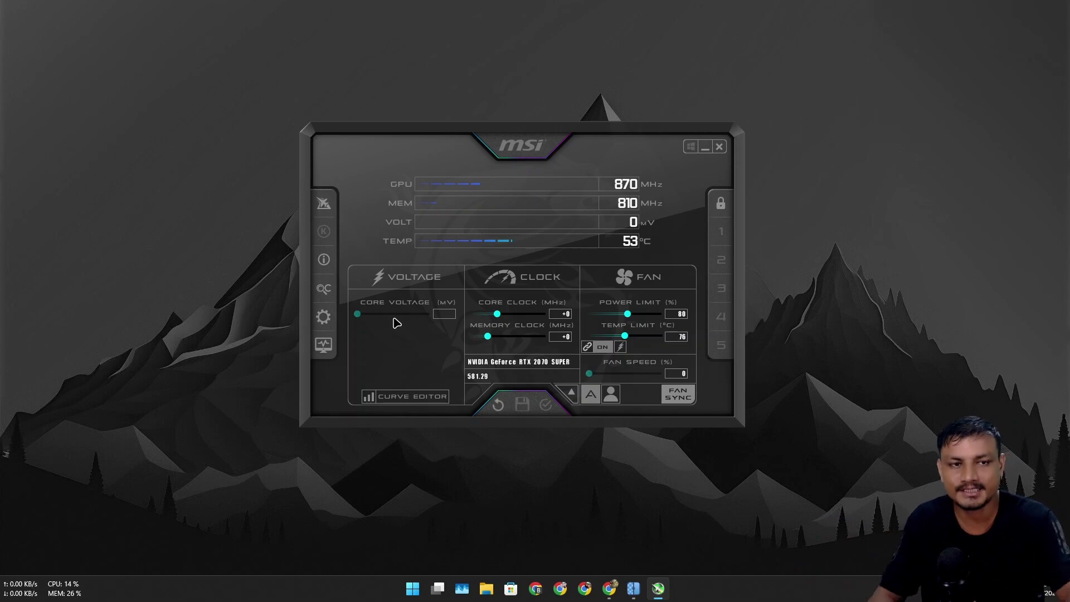
Step: Close MSI Afterburner, then restore Upscayl from the taskbar and close it too
{"action": "left_click", "coordinate": [719, 146]}
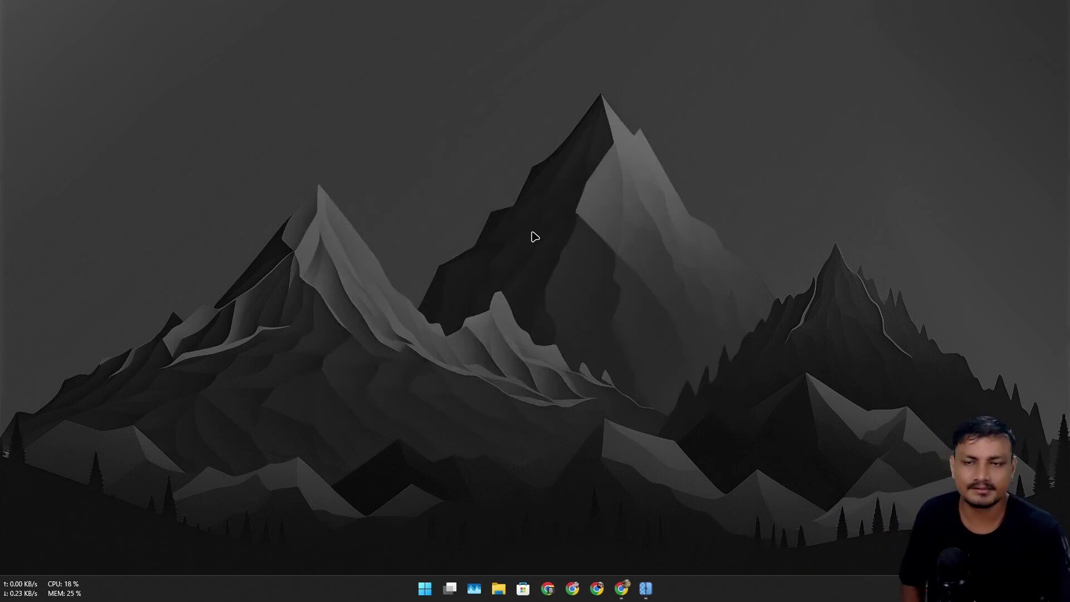
{"action": "left_click", "coordinate": [645, 588]}
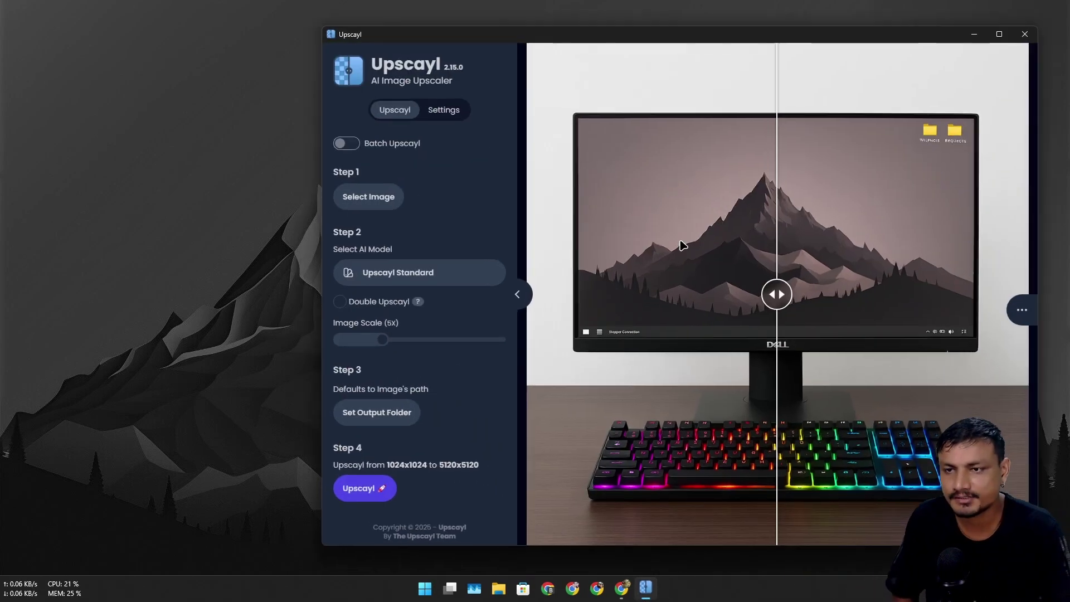
{"action": "left_click", "coordinate": [1025, 34]}
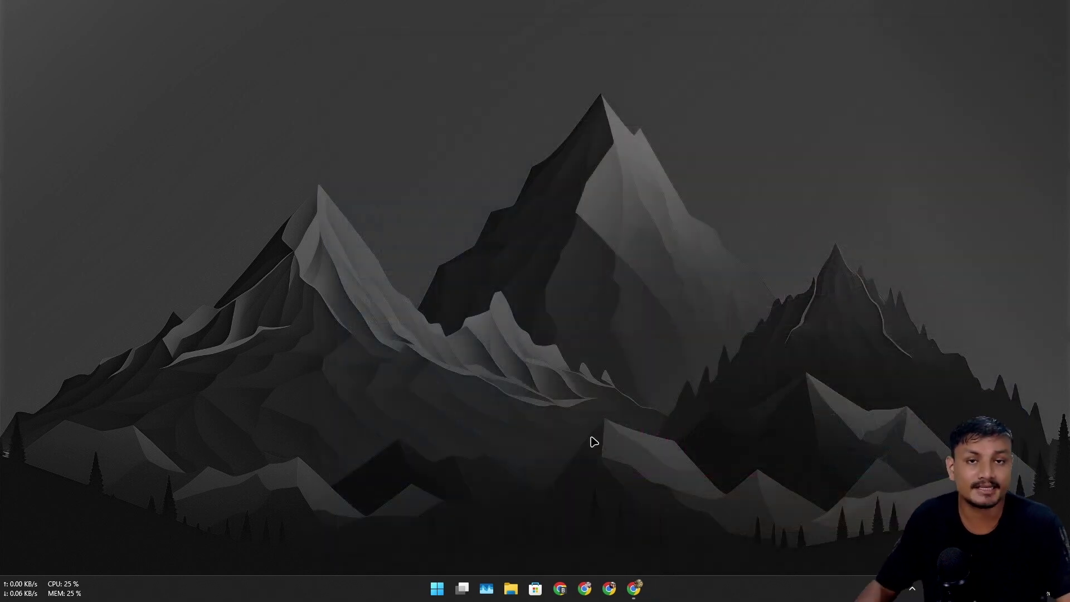